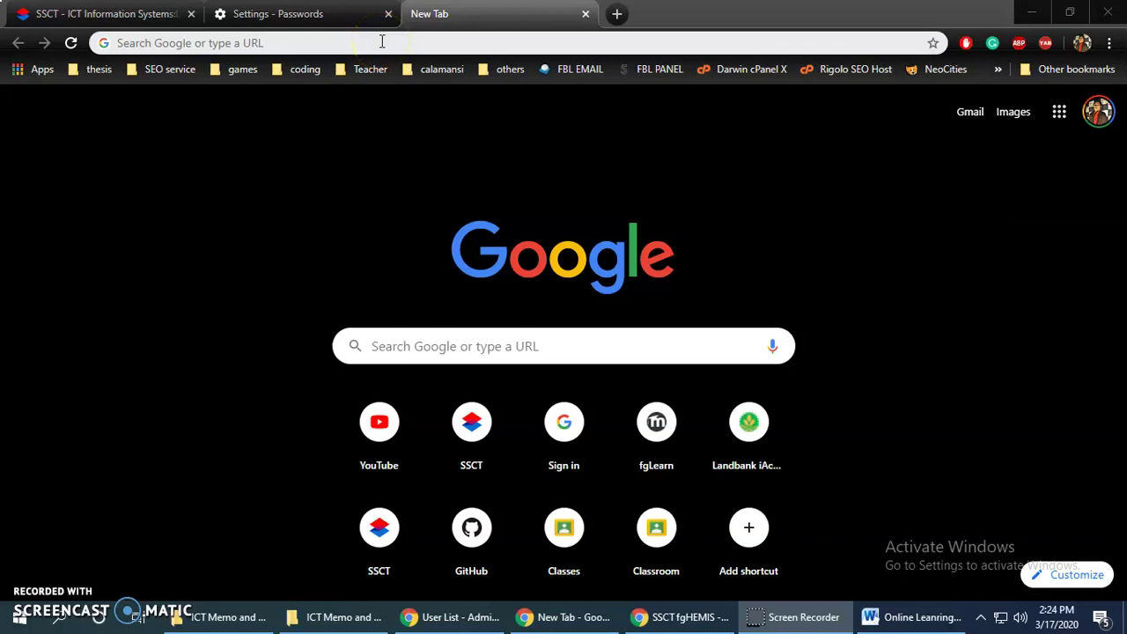
# Go to my.ssct.edu.ph to load the SSCT ICT Information Systems login page
pyautogui.click(383, 41)
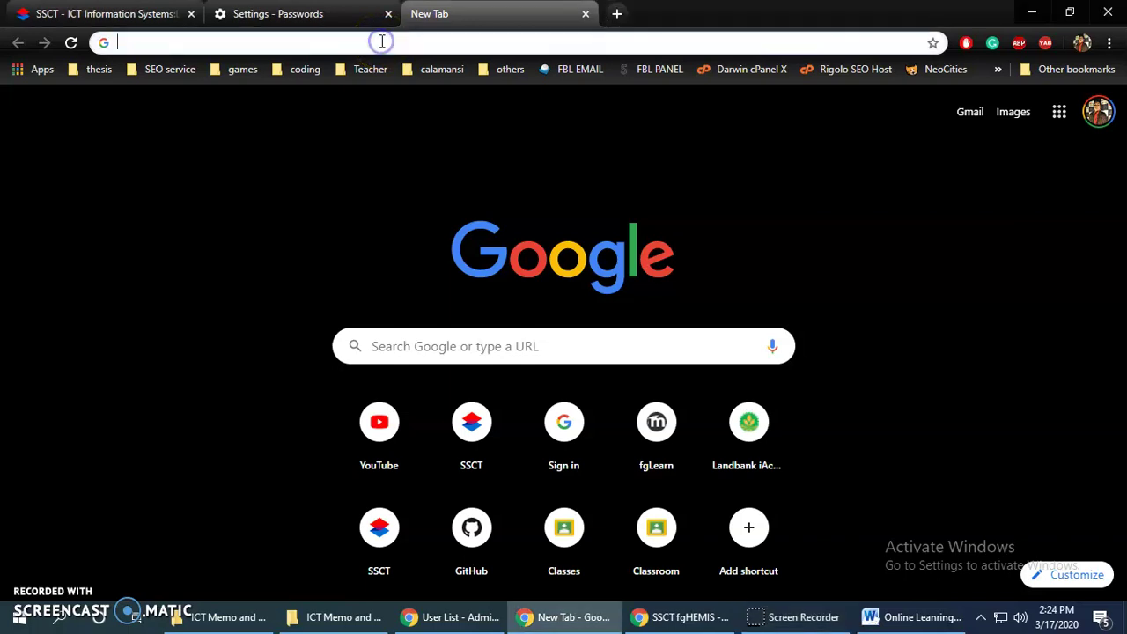
pyautogui.write('m')
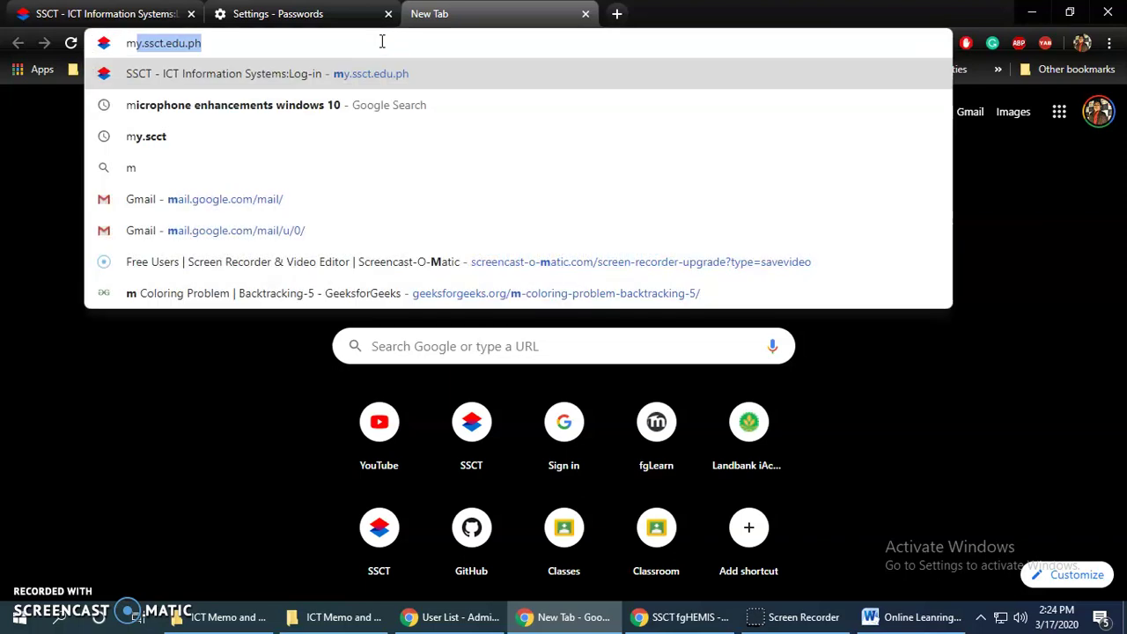
pyautogui.write('y.ssct.edu.ph')
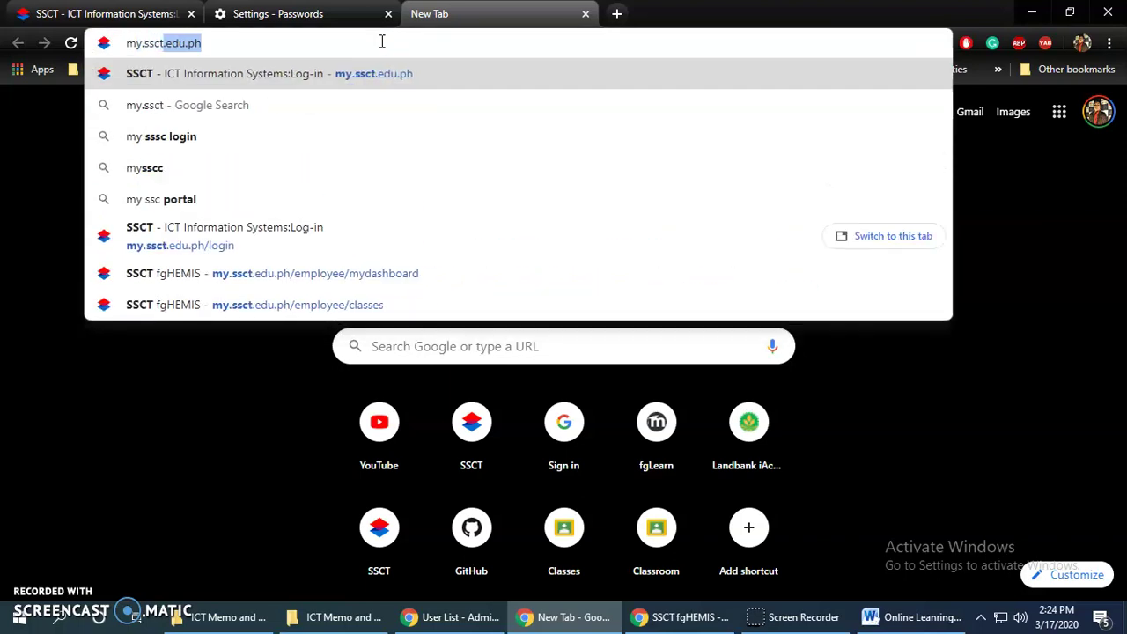
pyautogui.press('Return')
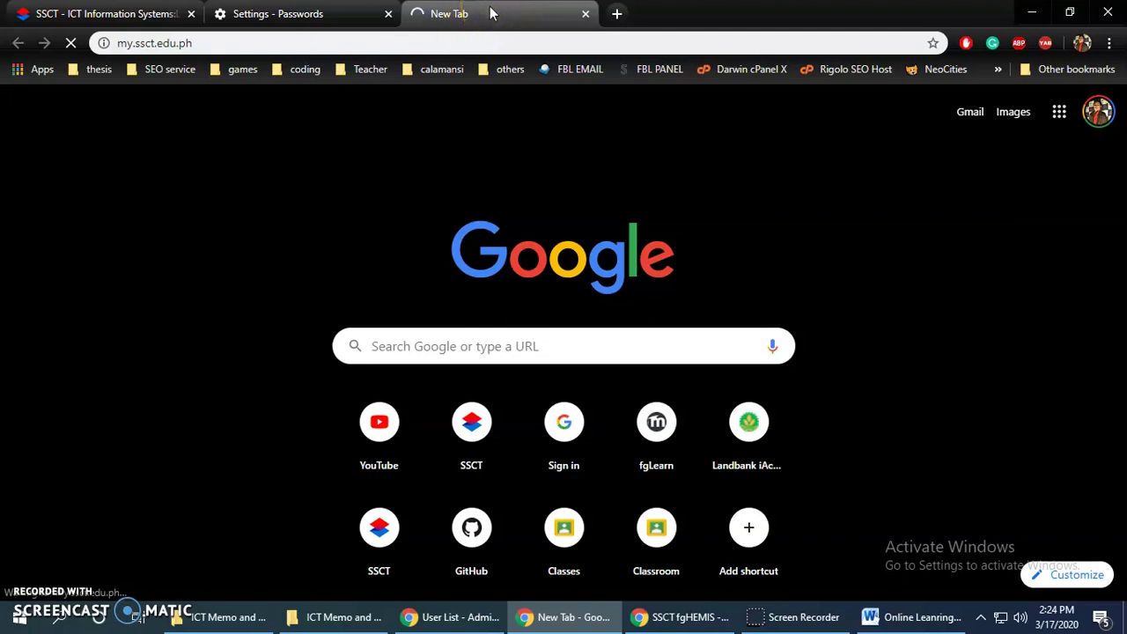
# Load the same SSCT login page at 192.168.0.120 in a new tab
pyautogui.hotkey('ctrl', 't')
pyautogui.click(642, 44)
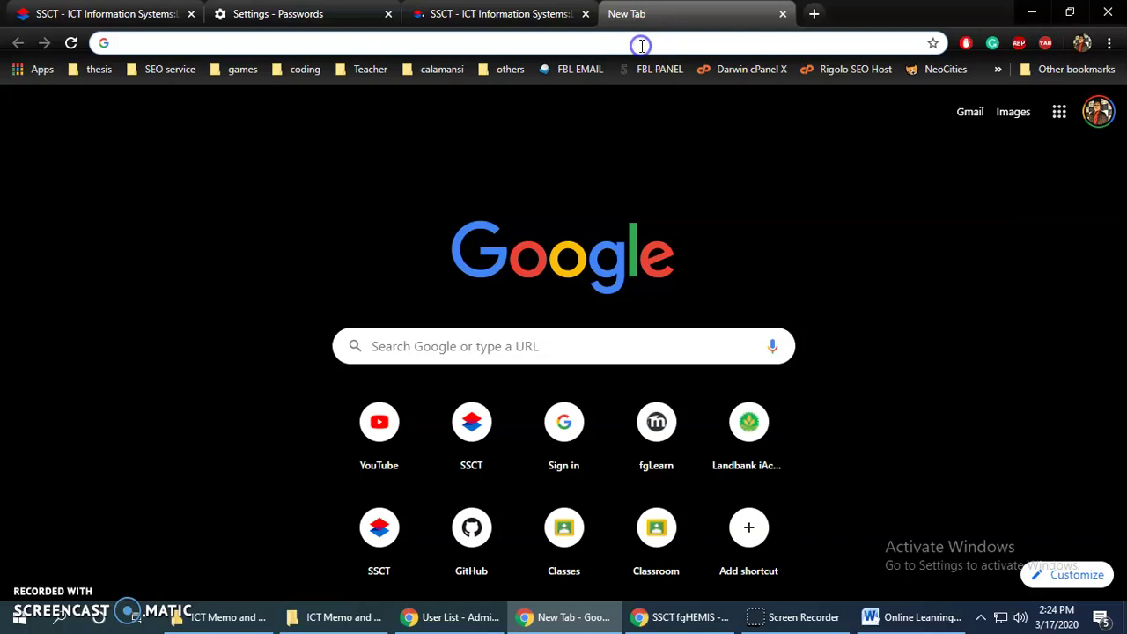
pyautogui.write('192')
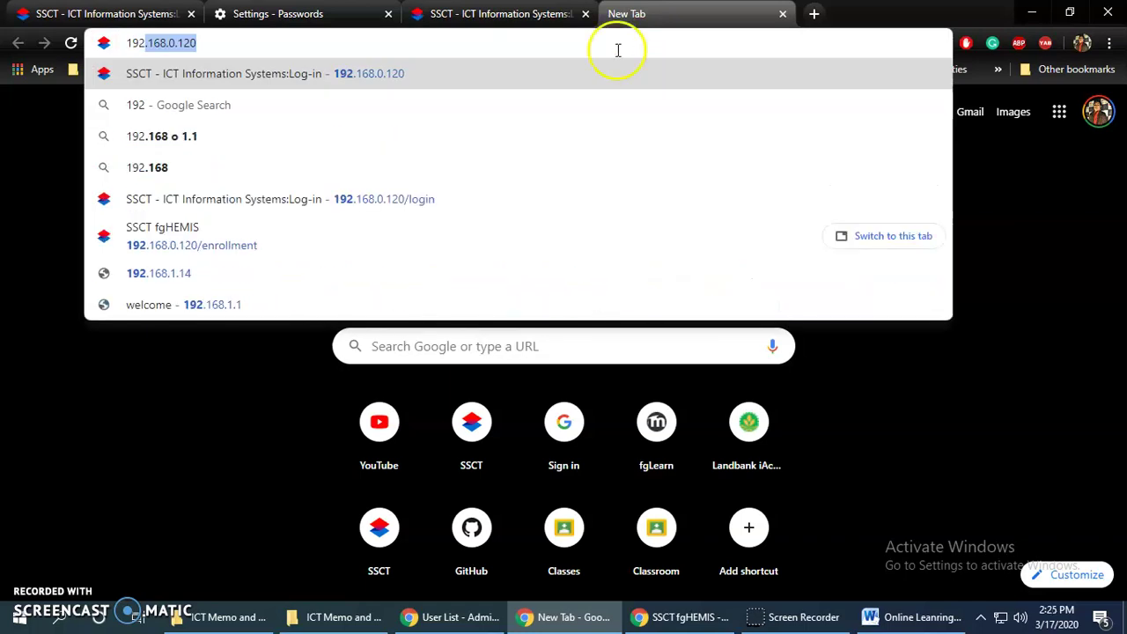
pyautogui.press('Right')
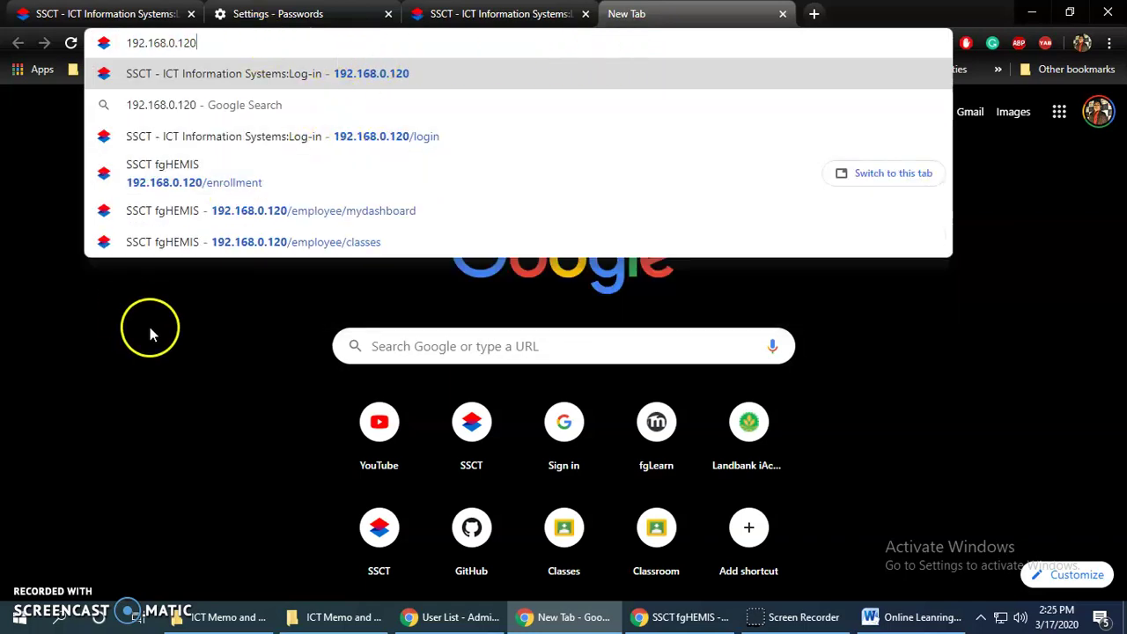
pyautogui.press('Return')
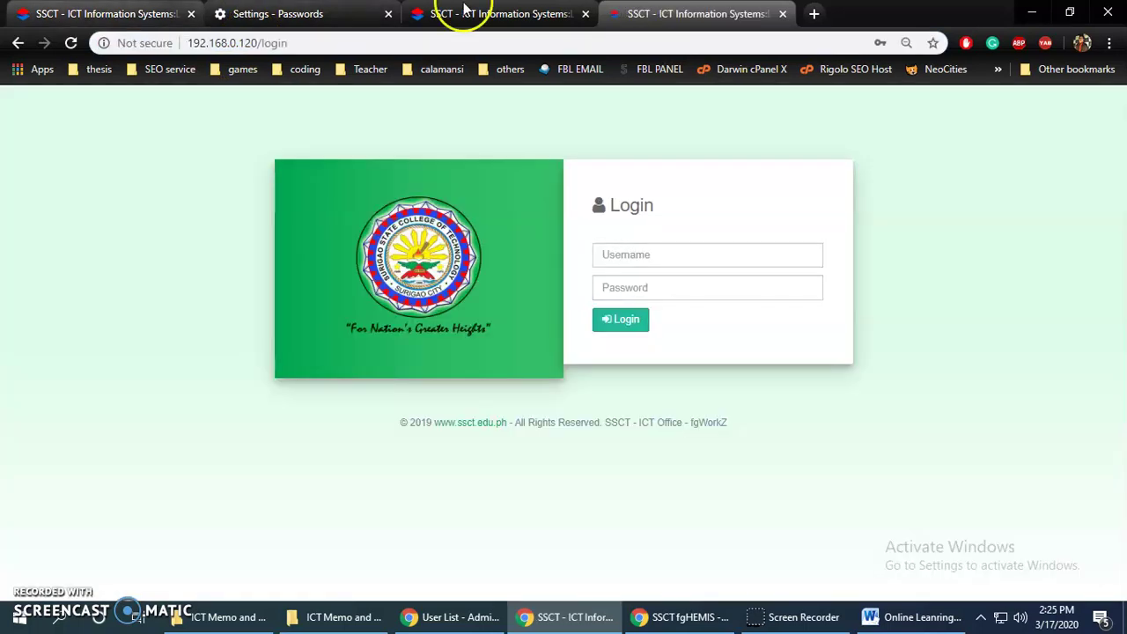
# Close the duplicate 192.168.0.120 login tab, keeping the my.ssct.edu.ph one
pyautogui.click(273, 43)
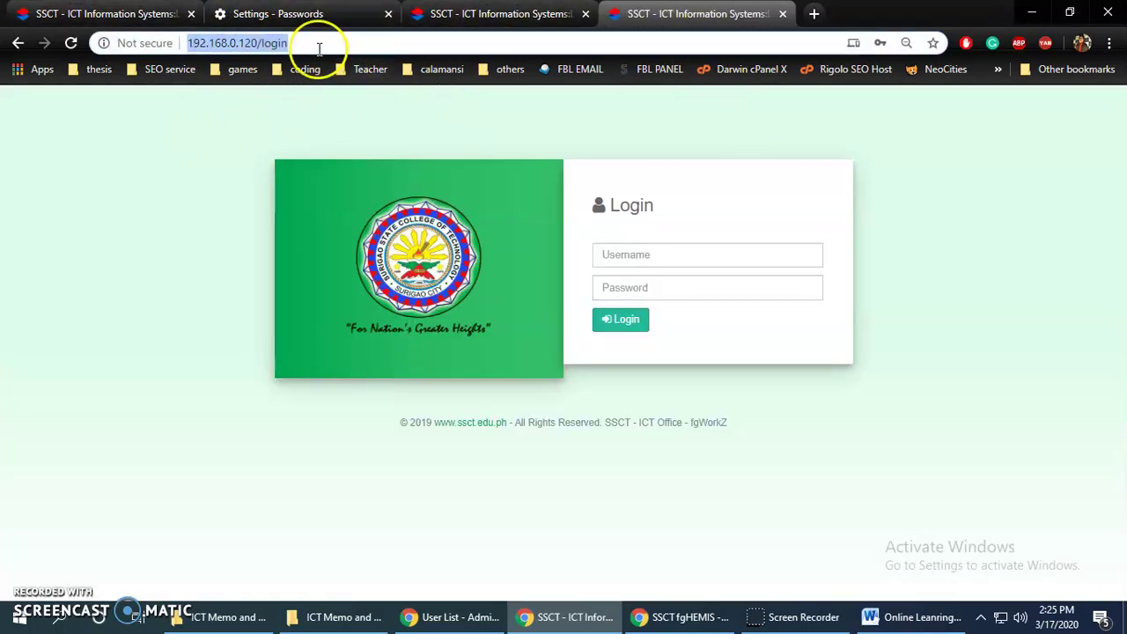
pyautogui.click(785, 14)
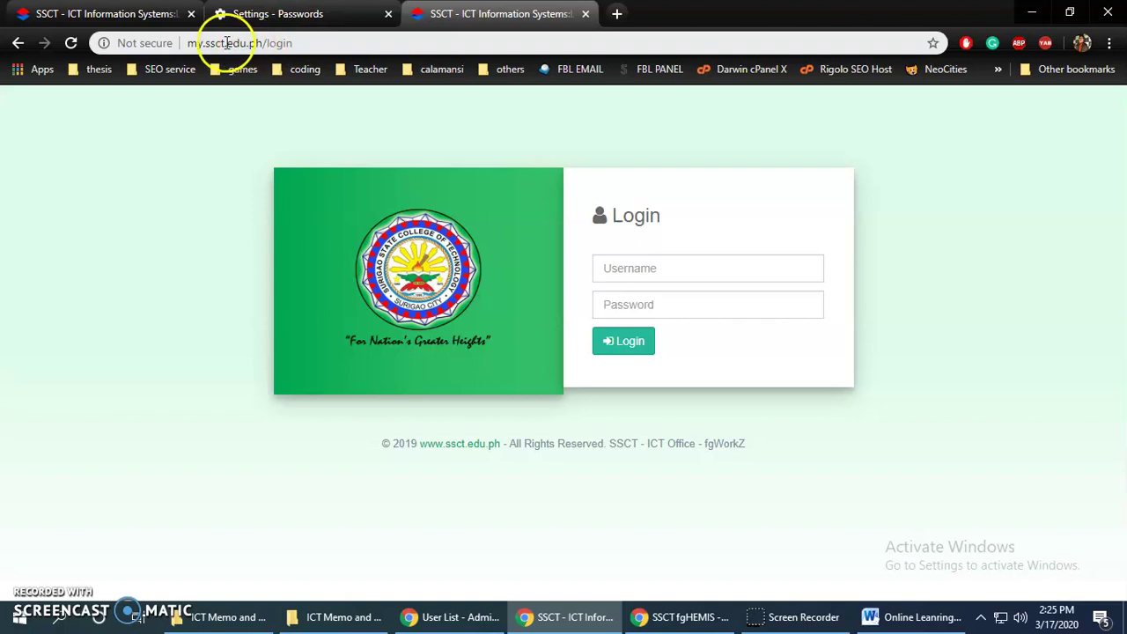
pyautogui.moveTo(188, 43); pyautogui.dragTo(326, 43)
# Log in to fgHEMIS with the saved SSCT account username and its password
pyautogui.click(660, 263)
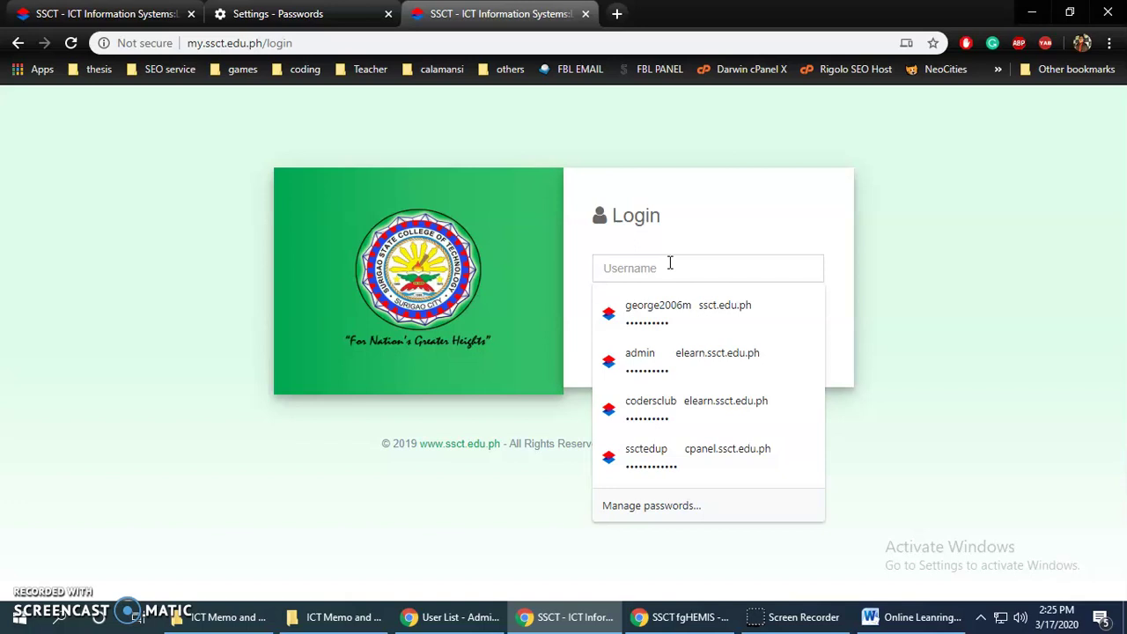
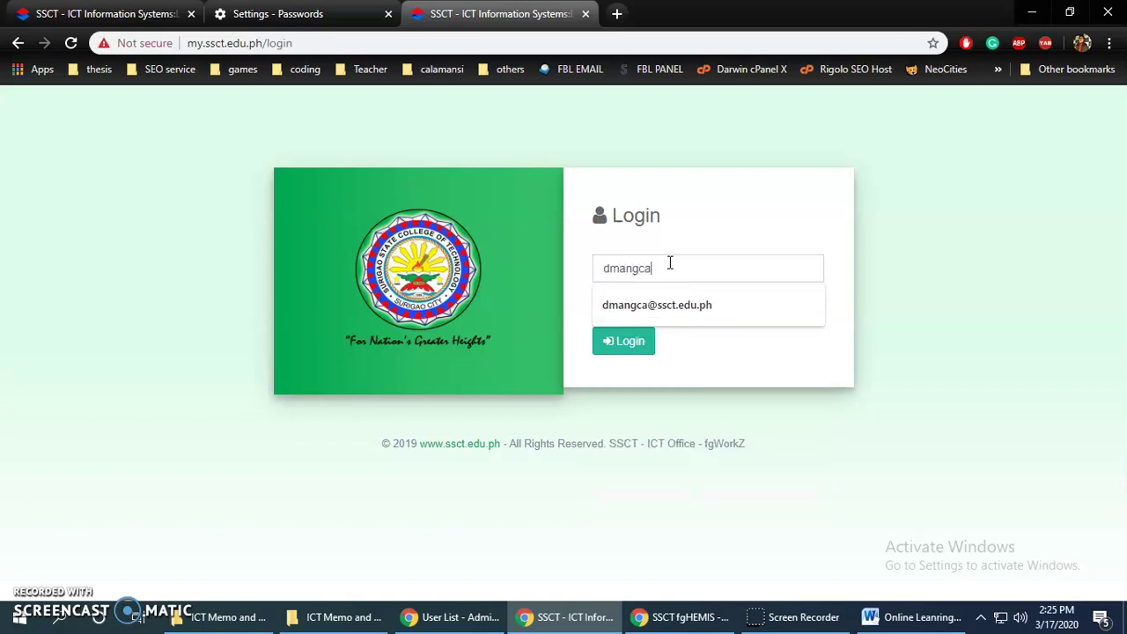
pyautogui.press('Down')
pyautogui.press('Tab')
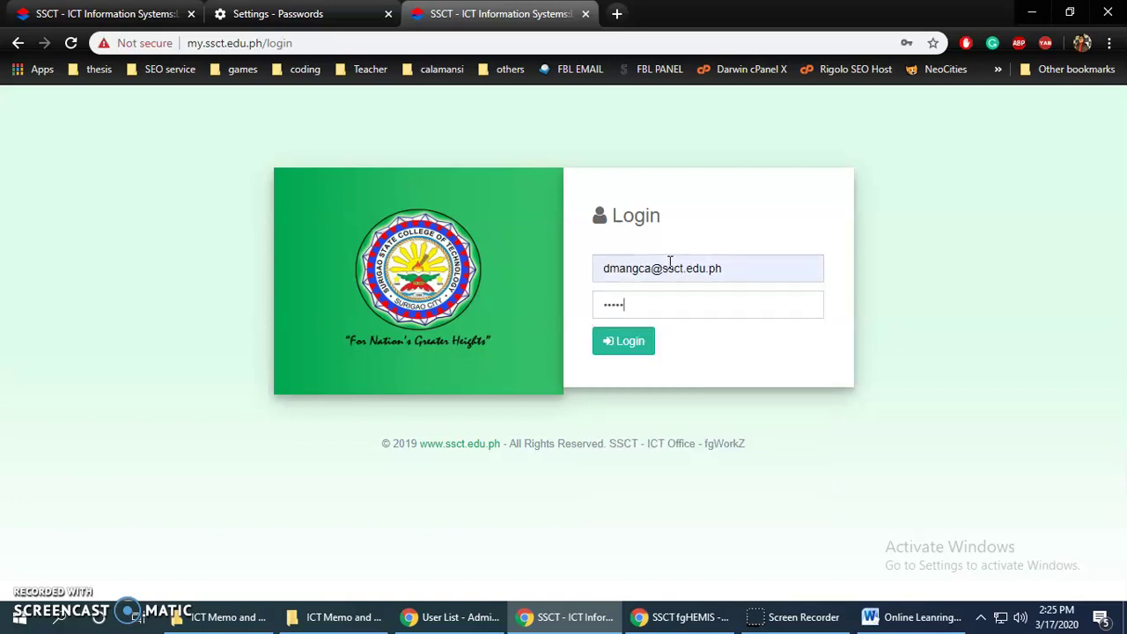
pyautogui.press('Return')
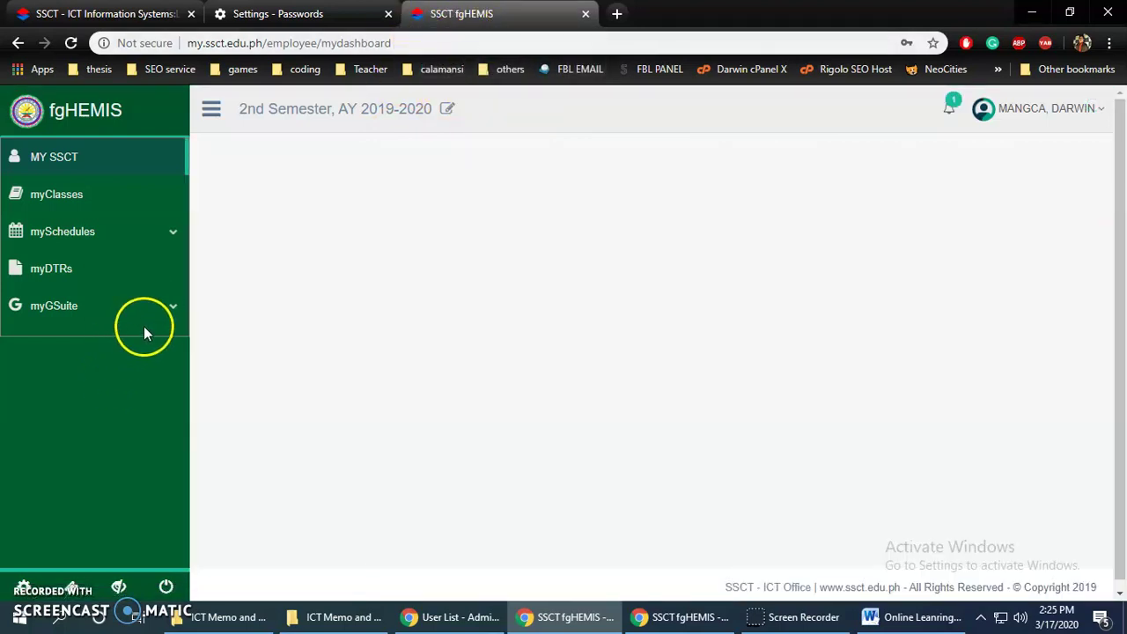
# Expand myGSuite in the fgHEMIS sidebar and read the Temp Password entry's explanation
pyautogui.click(174, 312)
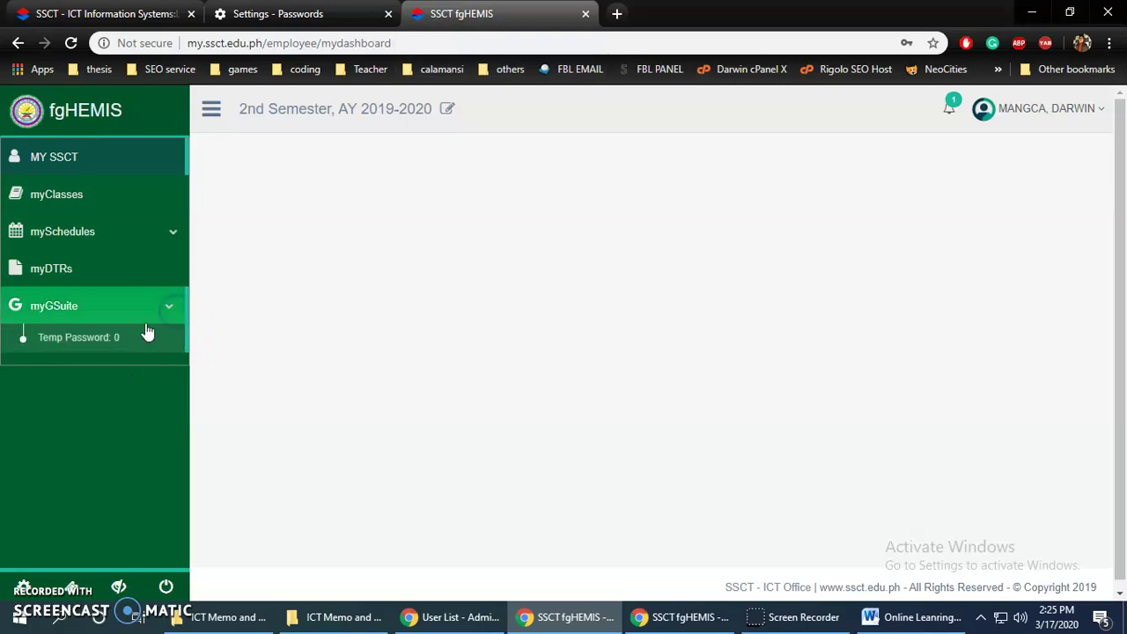
pyautogui.click(106, 338)
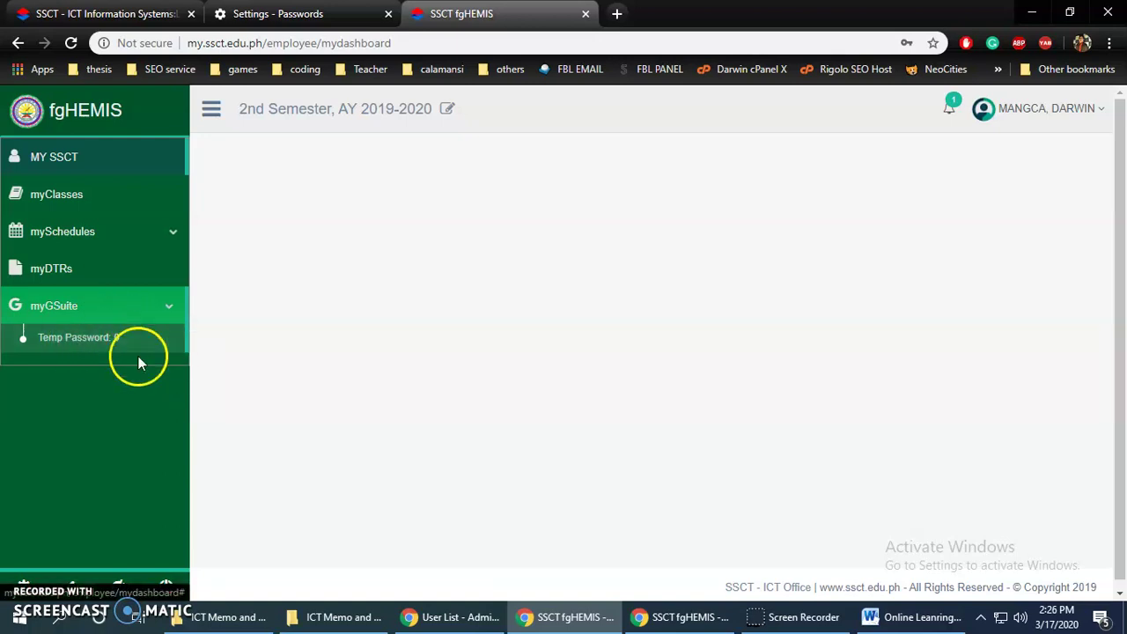
pyautogui.click(89, 316)
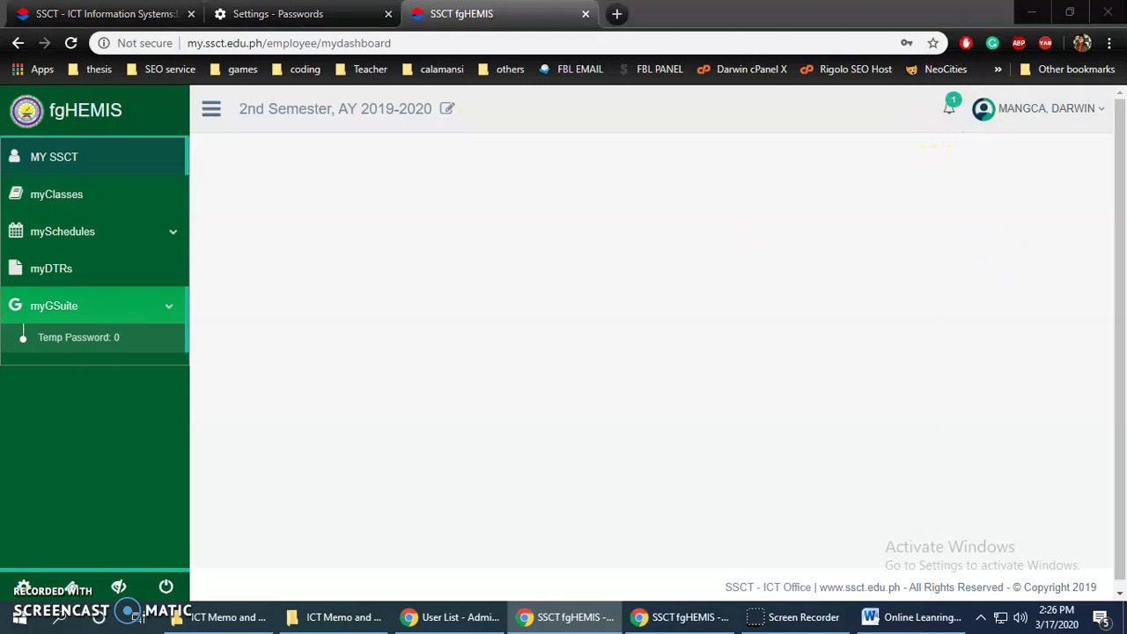
pyautogui.click(397, 7)
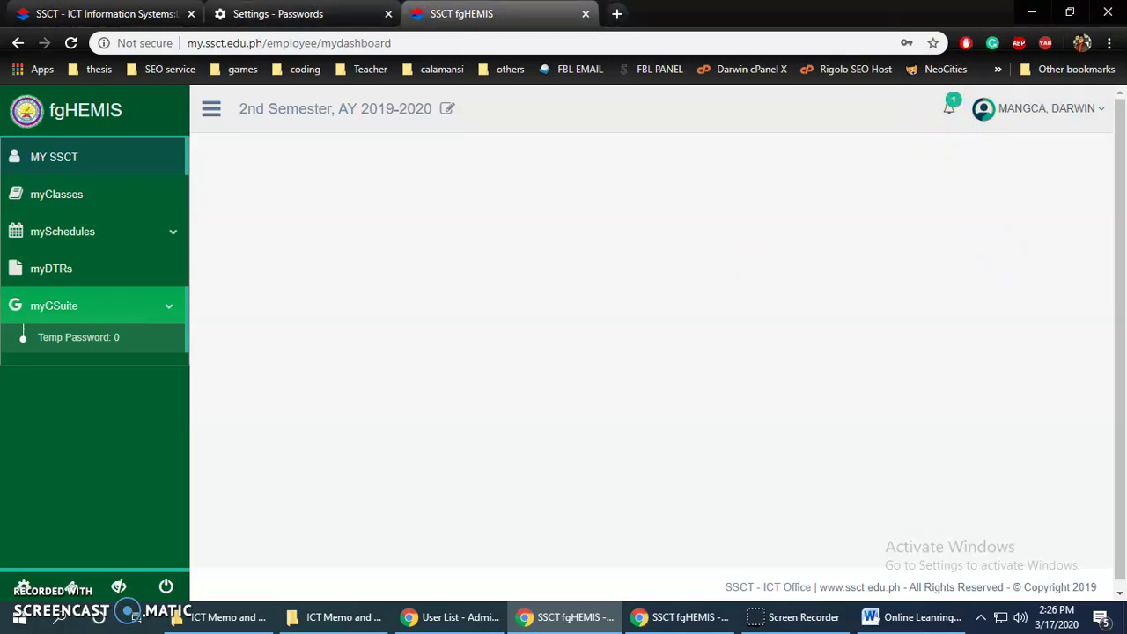
pyautogui.click(472, 8)
pyautogui.moveTo(112, 345)
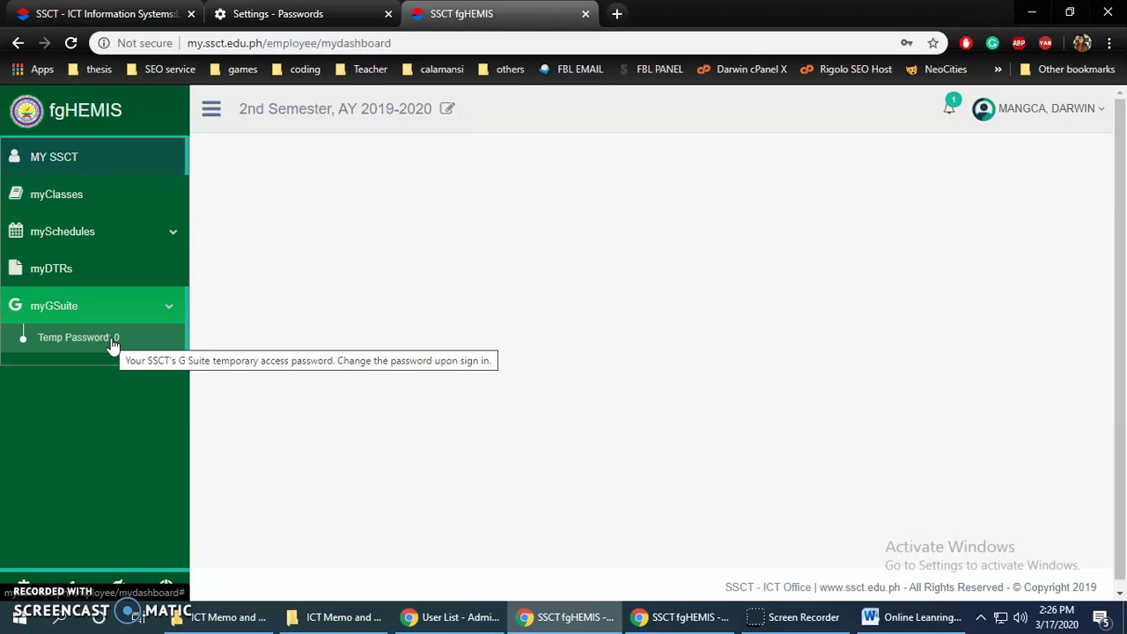
pyautogui.click(99, 346)
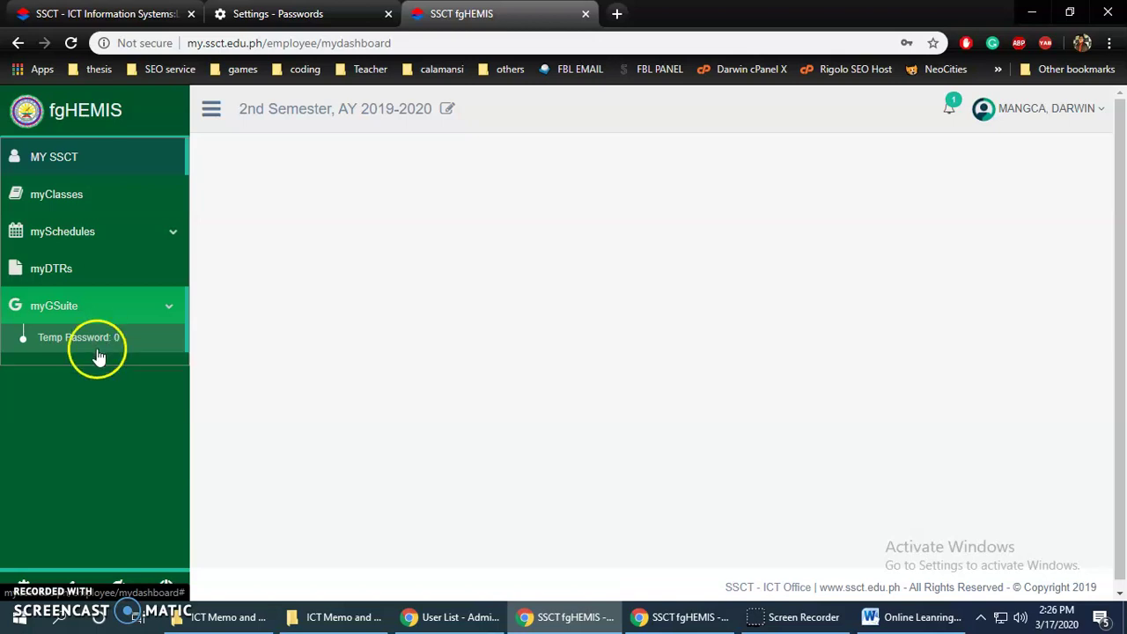
pyautogui.click(99, 347)
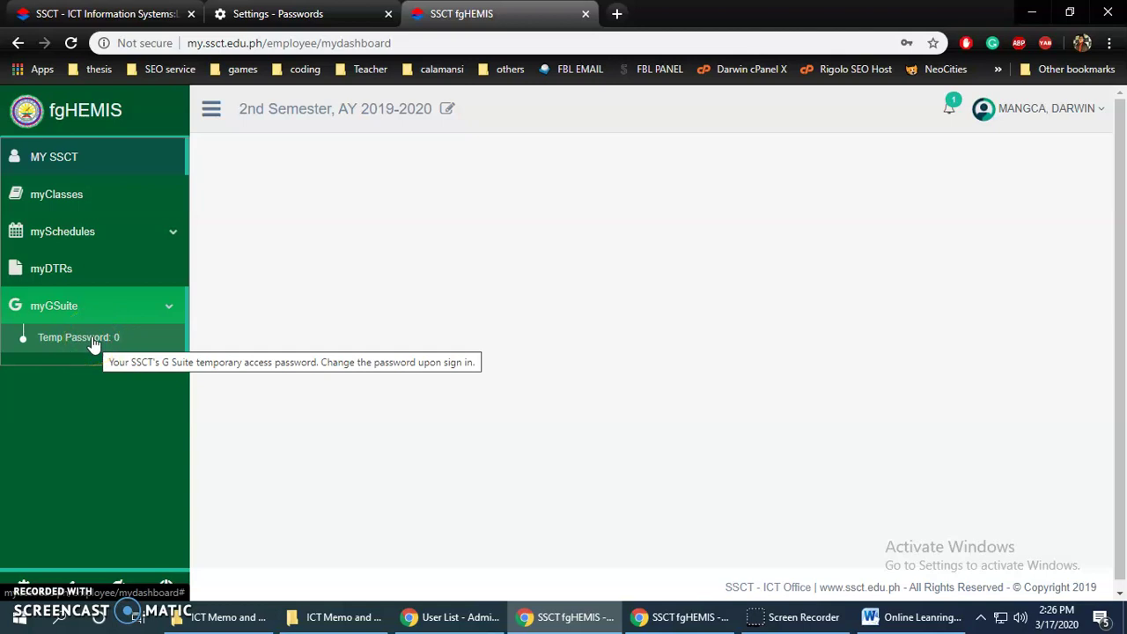
pyautogui.click(261, 277)
pyautogui.click(111, 340)
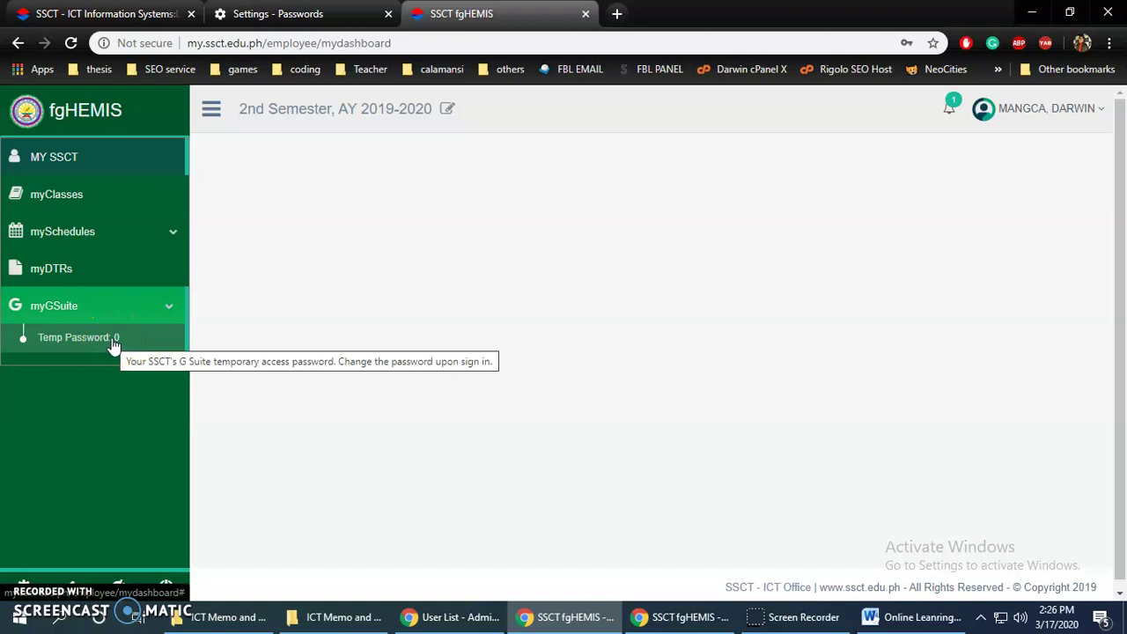
pyautogui.click(113, 347)
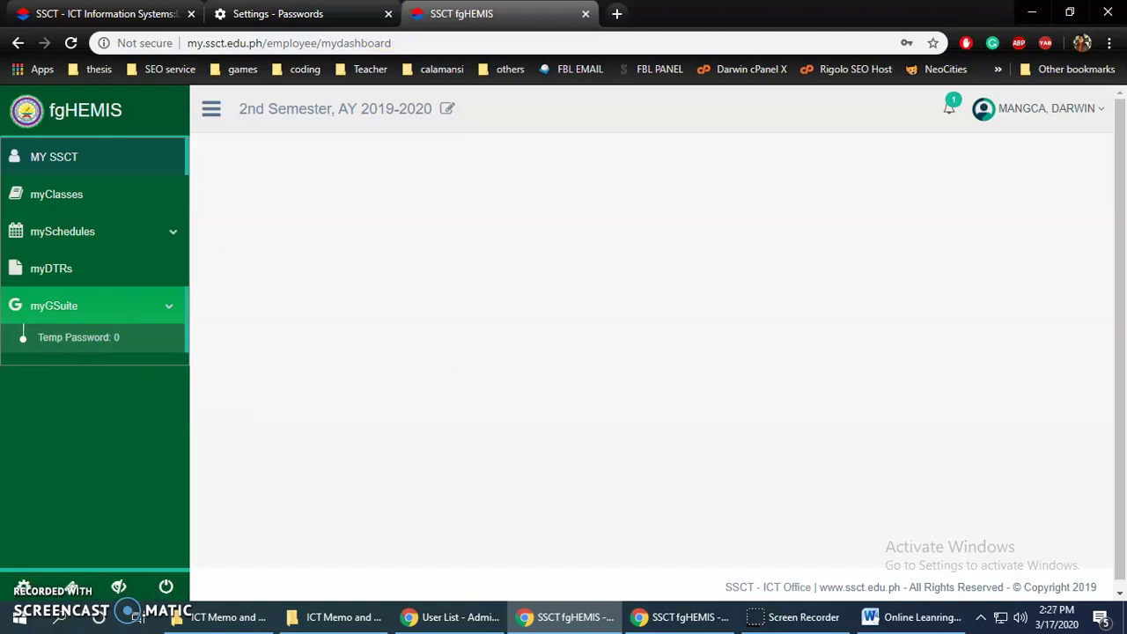
# Load gmail.com in an incognito window and dismiss the translation offer
pyautogui.hotkey('ctrl', 'shift', 'n')
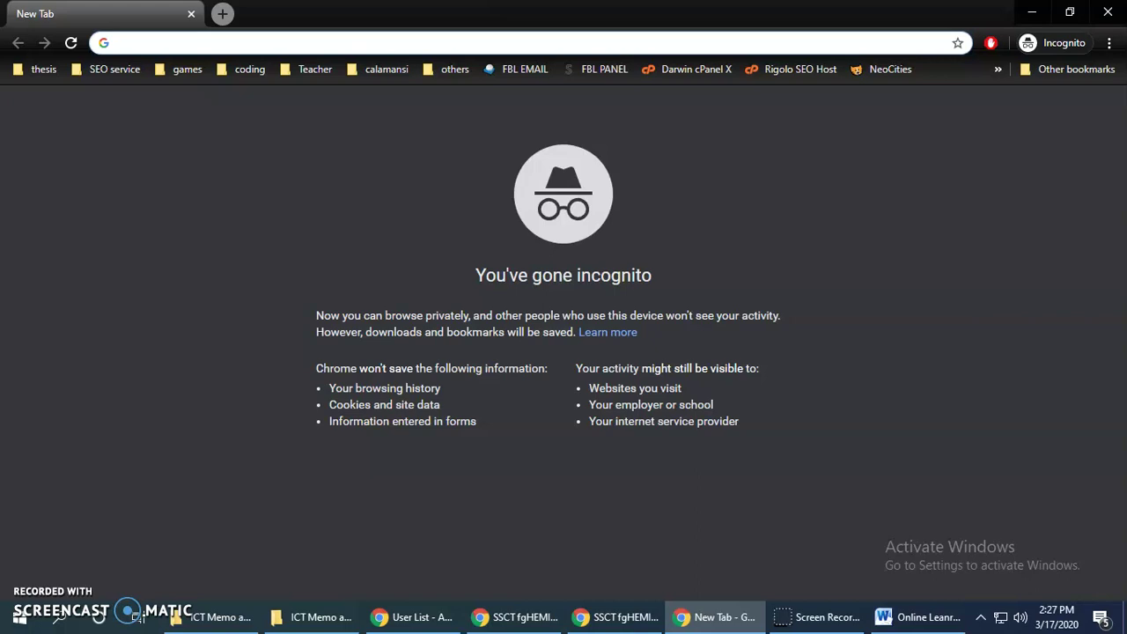
pyautogui.write('gmail.com')
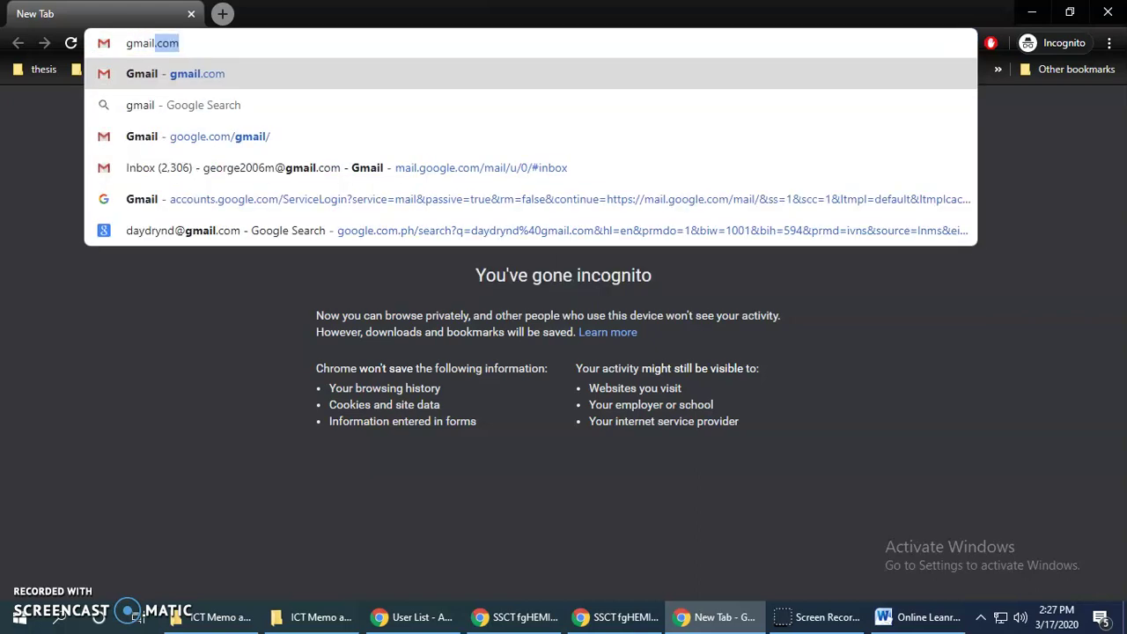
pyautogui.press('Return')
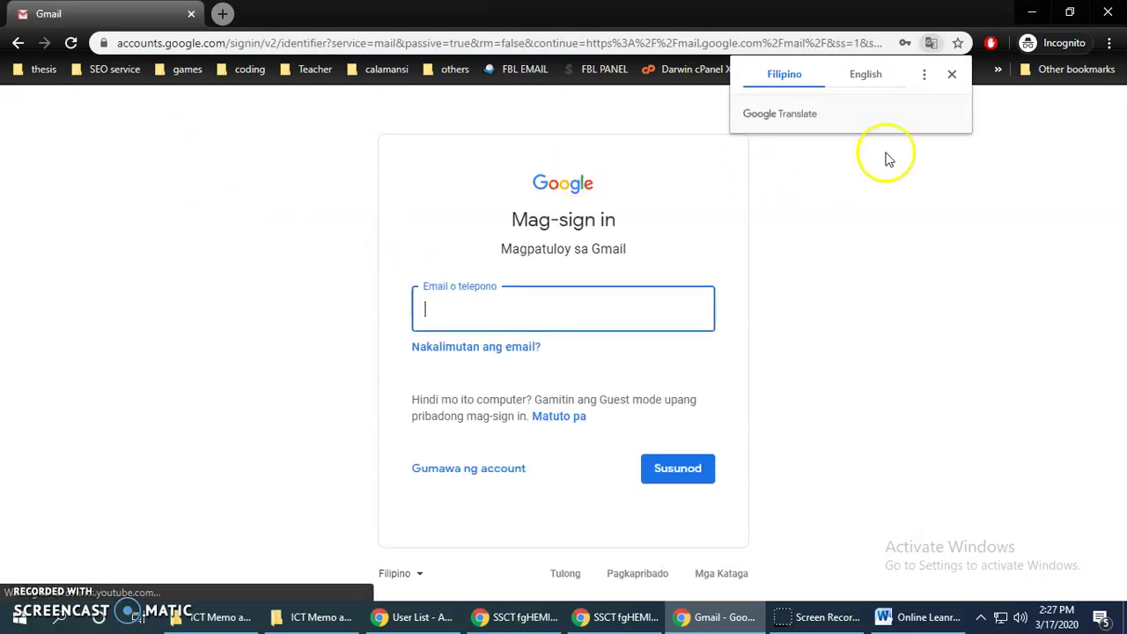
pyautogui.click(952, 74)
# Enter the school ssct.edu.ph e-mail address and submit it
pyautogui.click(472, 322)
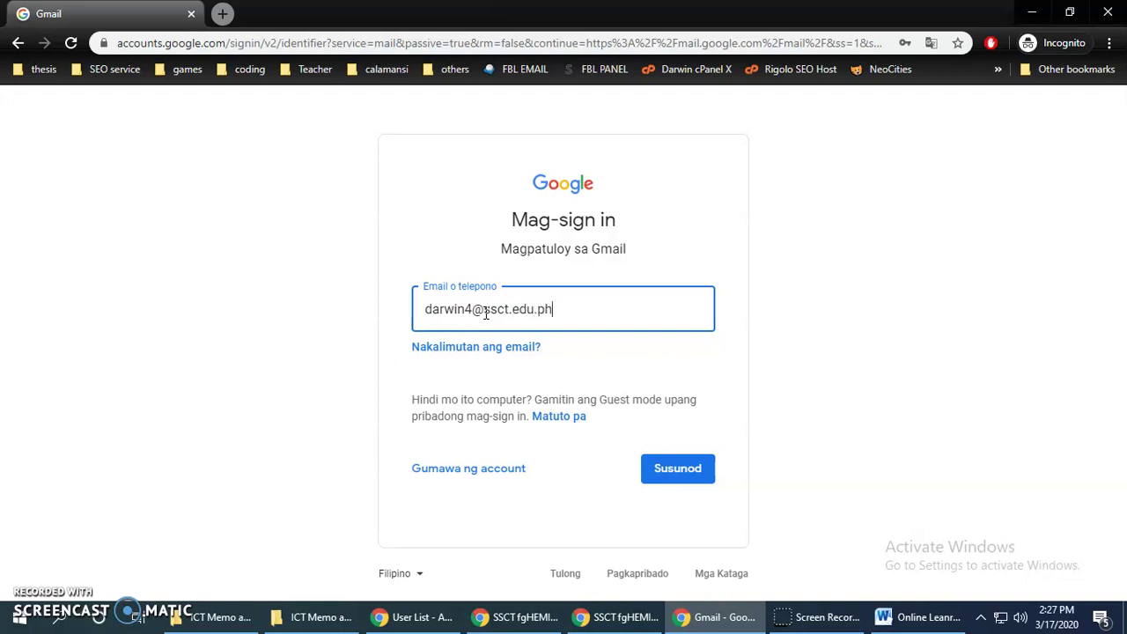
pyautogui.click(586, 314)
pyautogui.doubleClick(573, 307)
pyautogui.moveTo(580, 308); pyautogui.dragTo(476, 312)
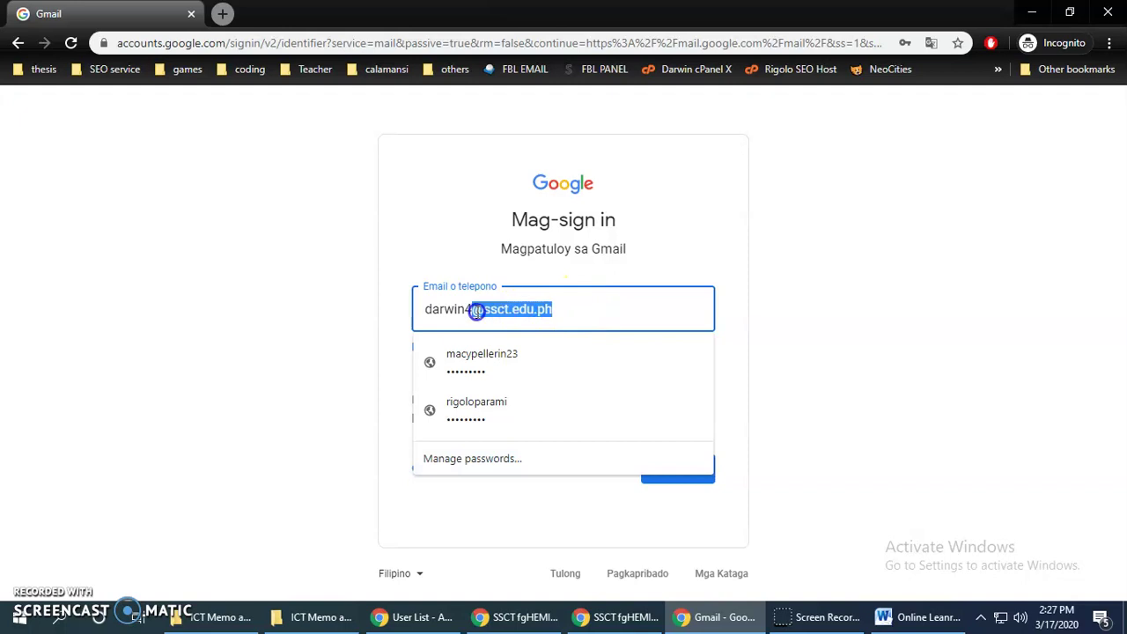
pyautogui.click(585, 315)
pyautogui.click(327, 315)
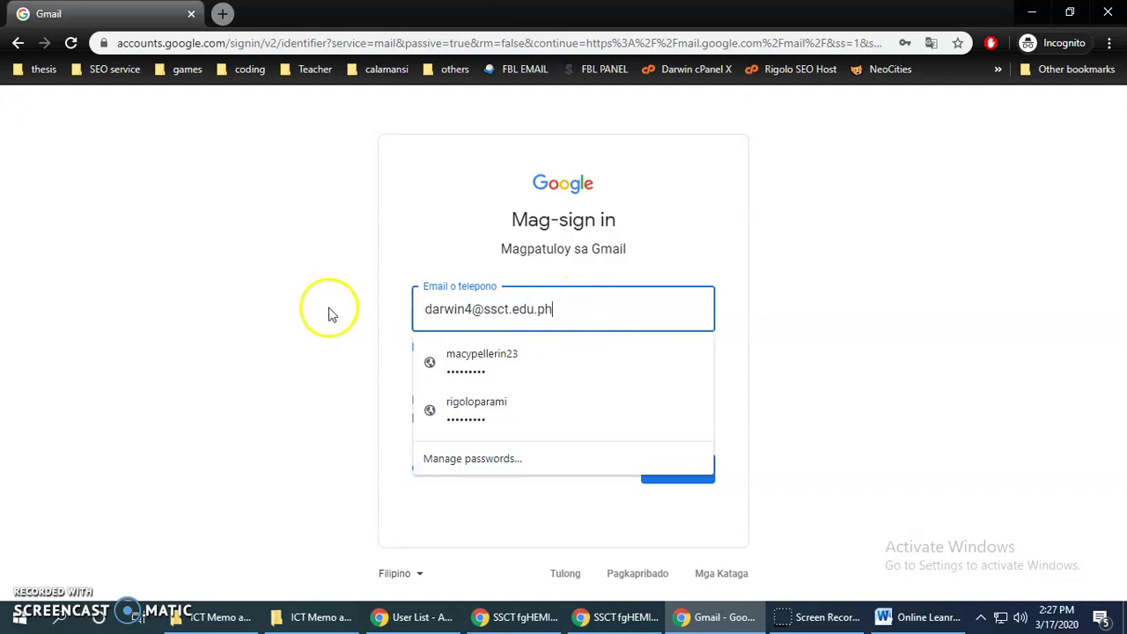
pyautogui.click(594, 322)
pyautogui.click(685, 480)
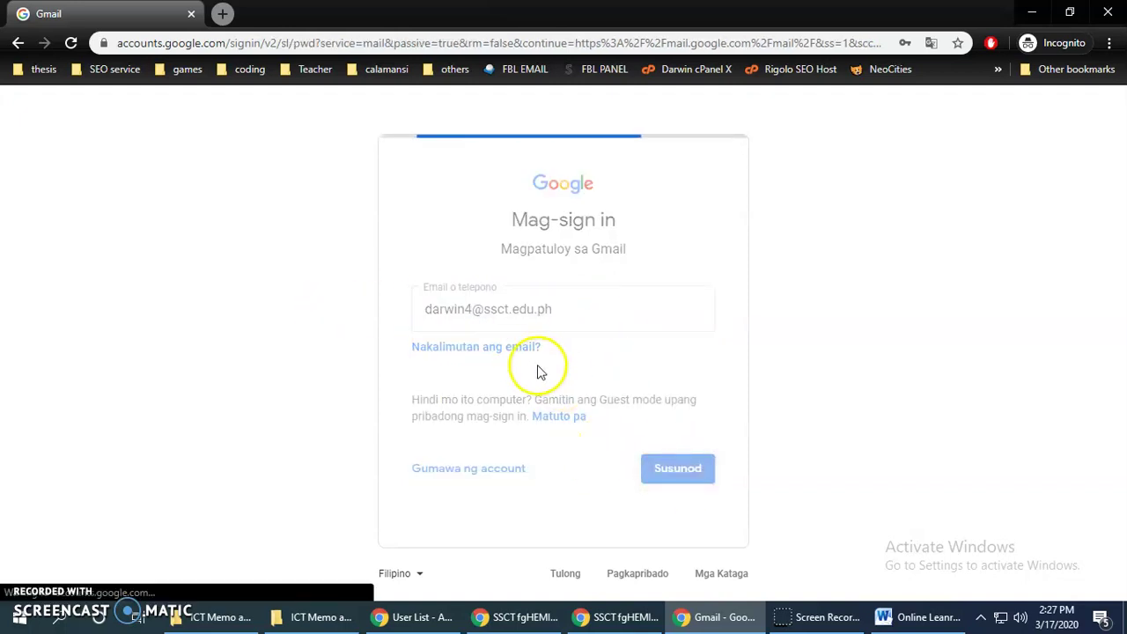
# Enter the account password, ignoring saved suggestions, and sign in
pyautogui.click(478, 323)
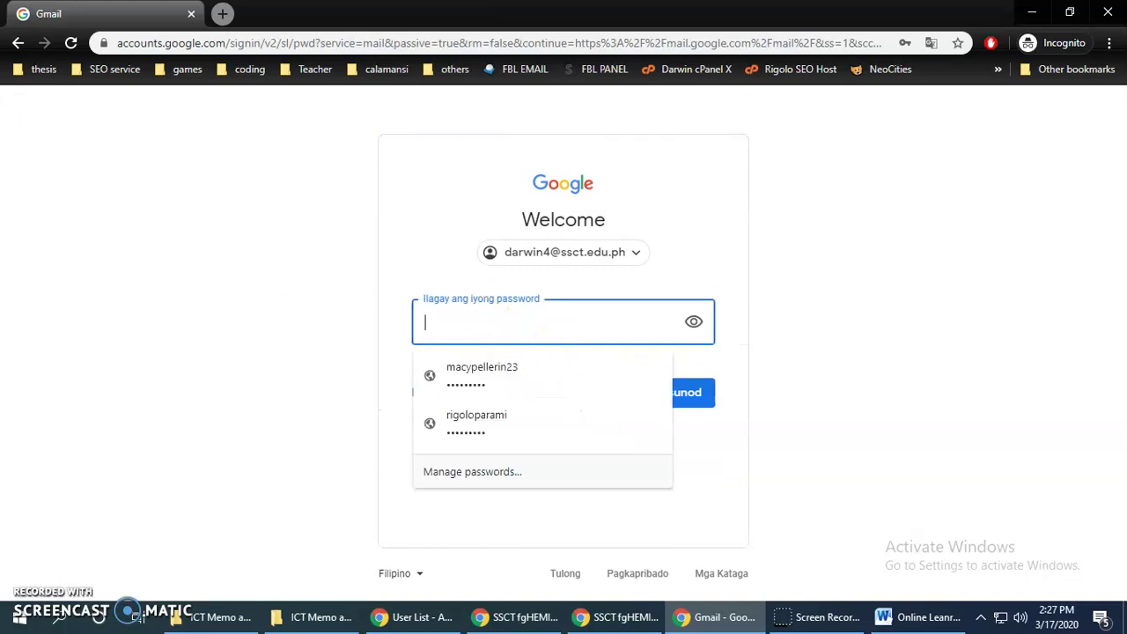
pyautogui.click(270, 365)
pyautogui.click(429, 317)
pyautogui.write('********')
pyautogui.click(685, 396)
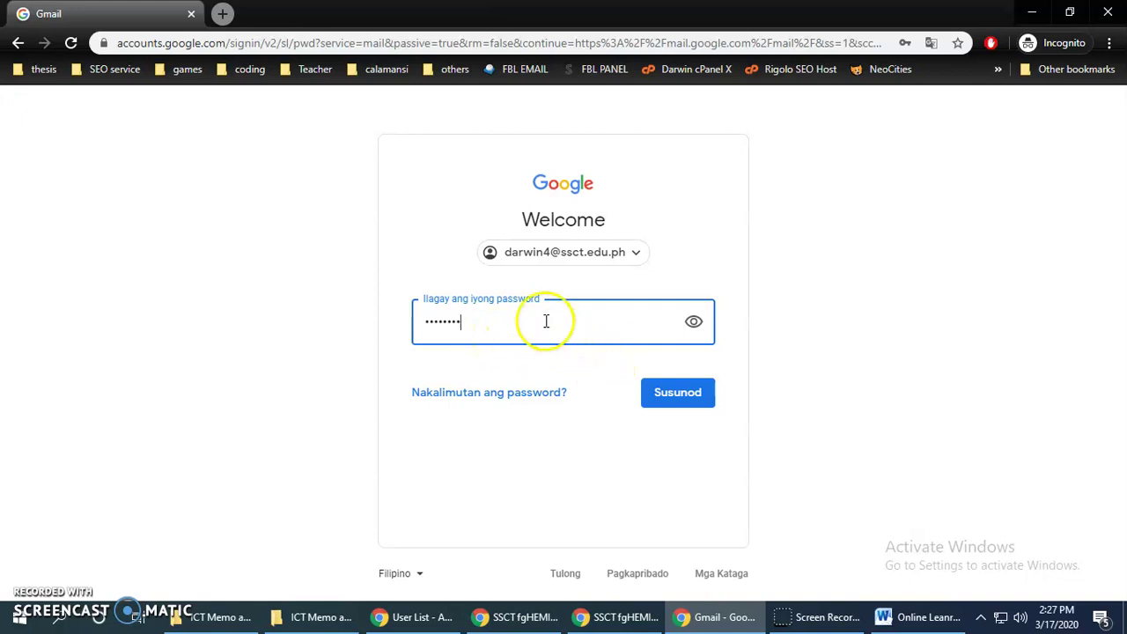
pyautogui.click(680, 395)
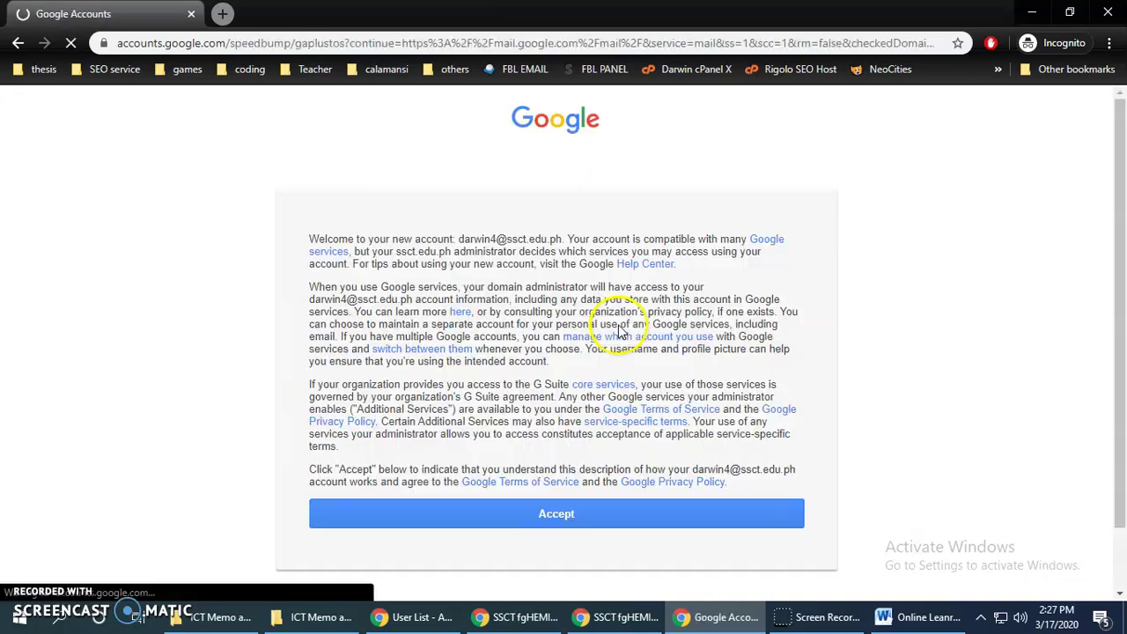
# Read the 'Welcome to your new account' notice and accept the terms to reach Change password
pyautogui.scroll(-3, 675, 328)
pyautogui.scroll(3, 675, 327)
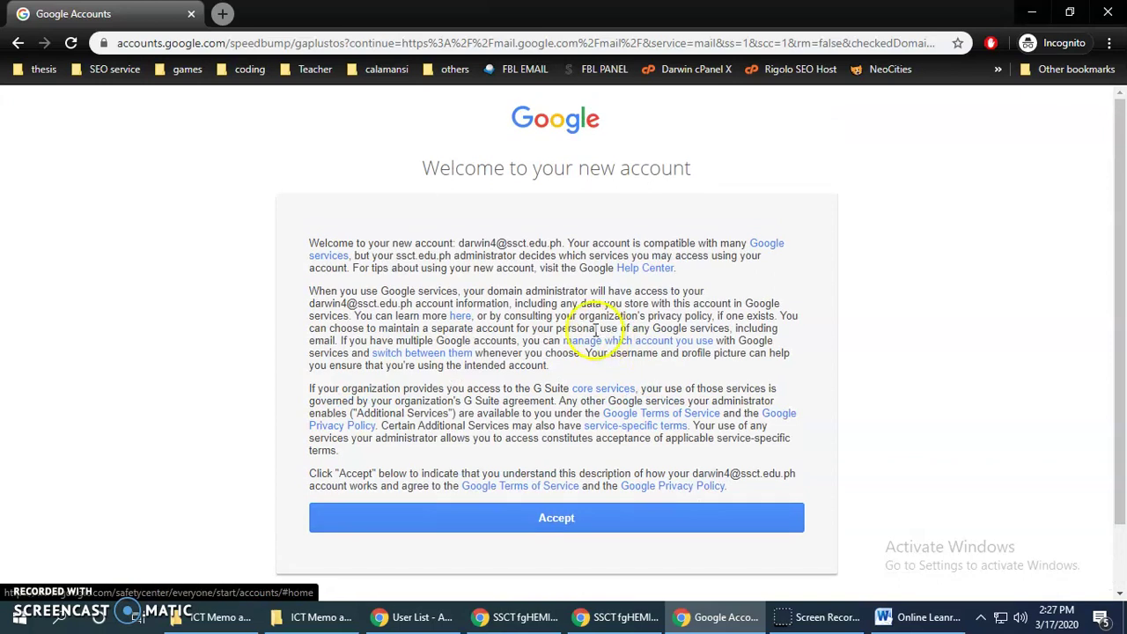
pyautogui.moveTo(387, 157); pyautogui.dragTo(576, 202)
pyautogui.click(739, 199)
pyautogui.moveTo(739, 198); pyautogui.dragTo(405, 176)
pyautogui.click(536, 432)
pyautogui.click(588, 520)
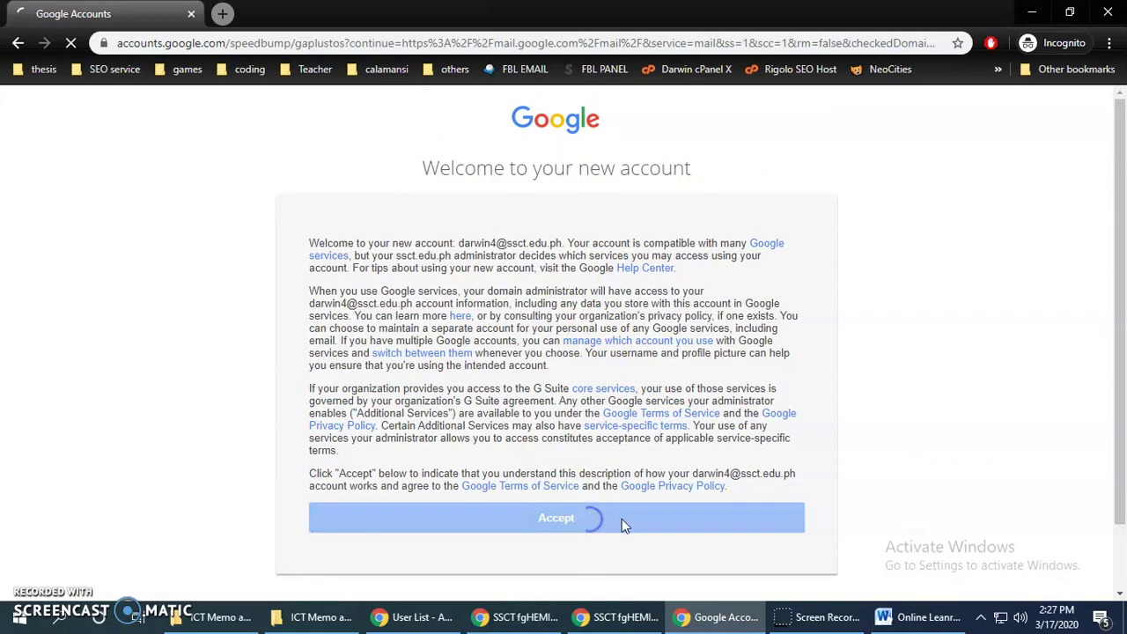
pyautogui.scroll(-1, 503, 322)
pyautogui.click(516, 335)
pyautogui.click(864, 327)
pyautogui.click(564, 328)
# Enter a new password in Create and Confirm password and submit; it's rejected as insecure
pyautogui.click(745, 324)
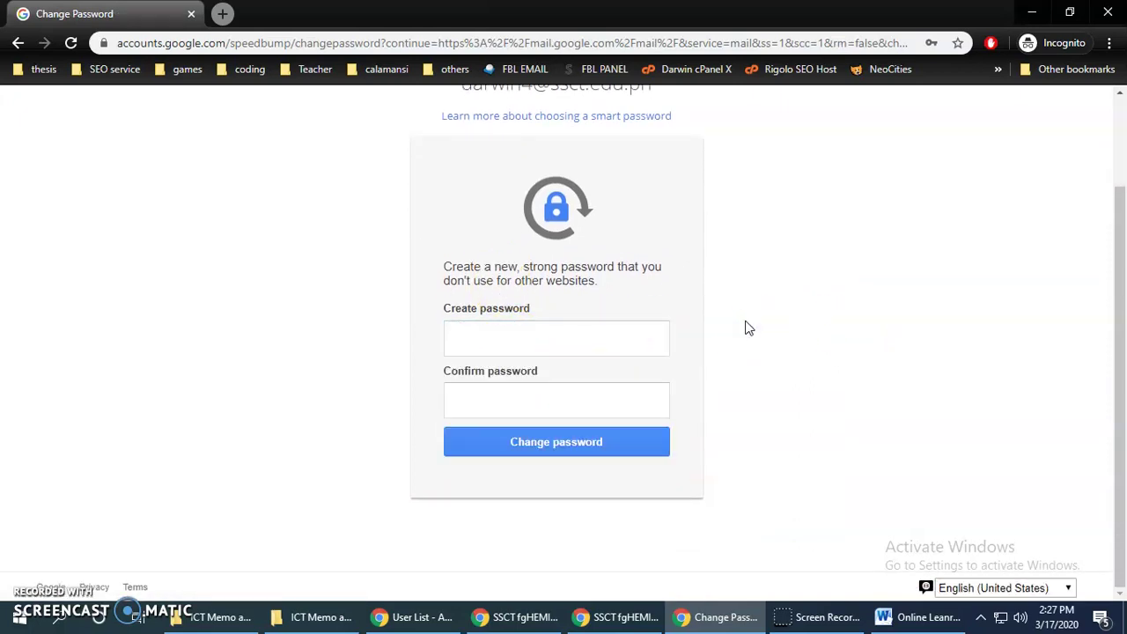
pyautogui.click(686, 322)
pyautogui.click(533, 335)
pyautogui.write('••')
pyautogui.click(533, 335)
pyautogui.click(533, 336)
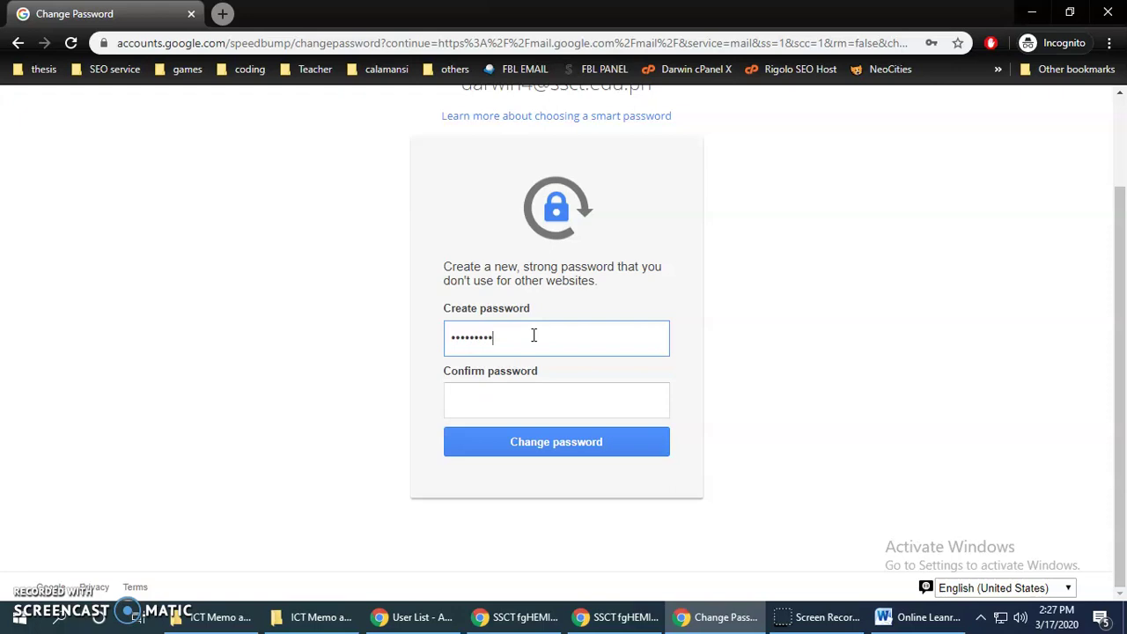
pyautogui.click(523, 391)
pyautogui.write('a')
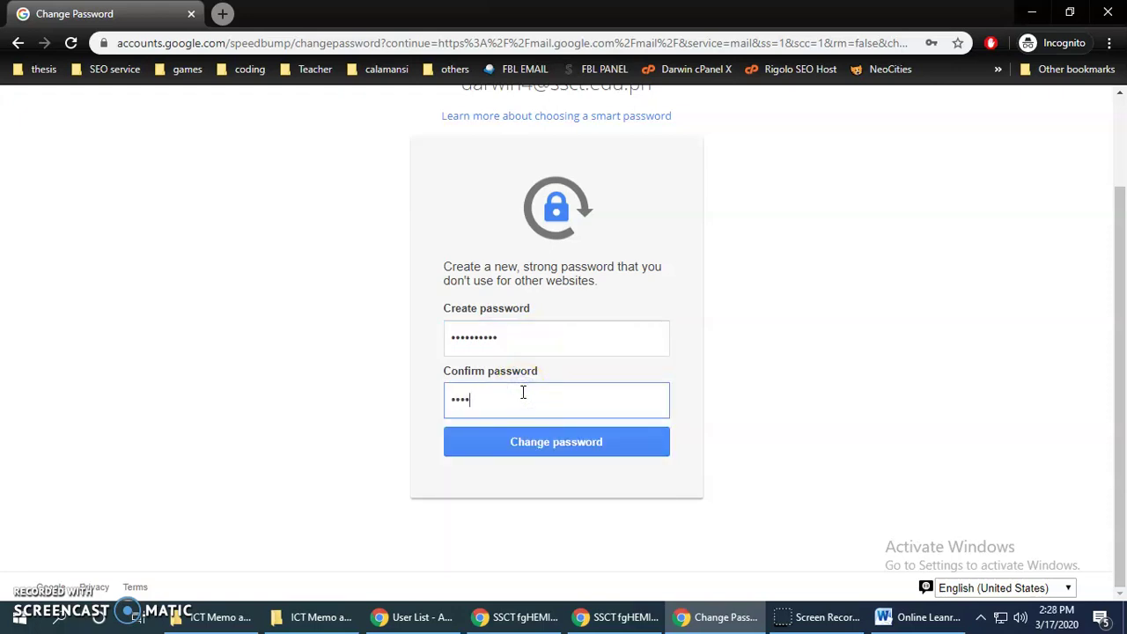
pyautogui.write('a')
pyautogui.click(522, 341)
pyautogui.click(531, 398)
pyautogui.click(527, 348)
pyautogui.click(519, 393)
pyautogui.click(521, 336)
pyautogui.click(525, 400)
pyautogui.click(586, 443)
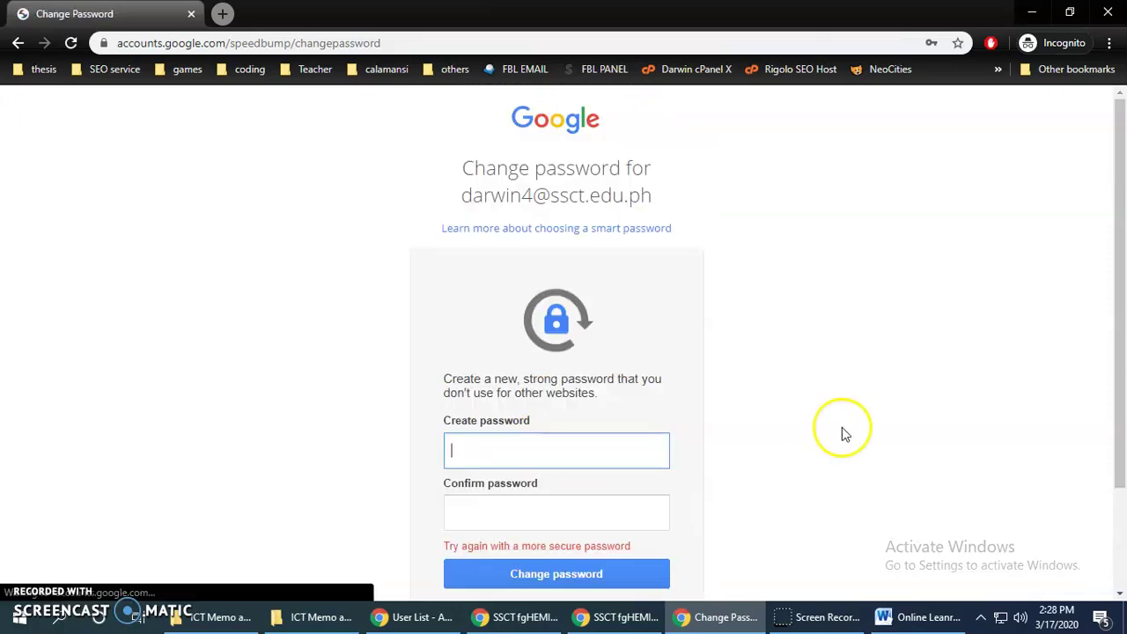
# Type a stronger password in Create password and attempt to submit the change
pyautogui.scroll(-2, 775, 410)
pyautogui.click(541, 310)
pyautogui.write('••')
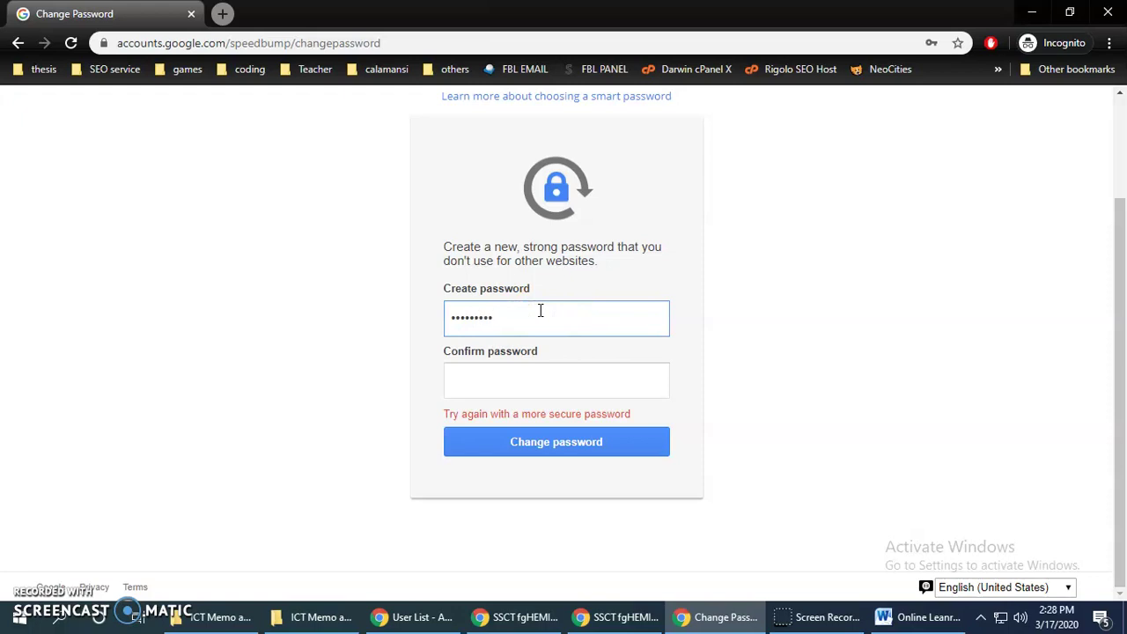
pyautogui.press('Tab')
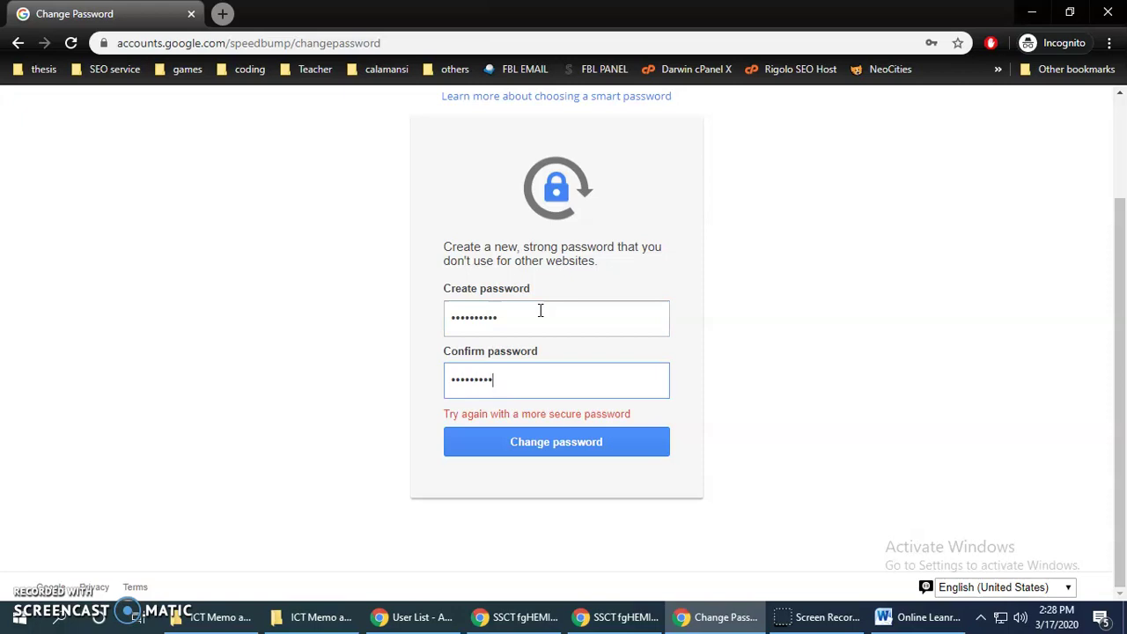
pyautogui.click(533, 312)
pyautogui.click(546, 443)
pyautogui.click(552, 379)
pyautogui.click(554, 438)
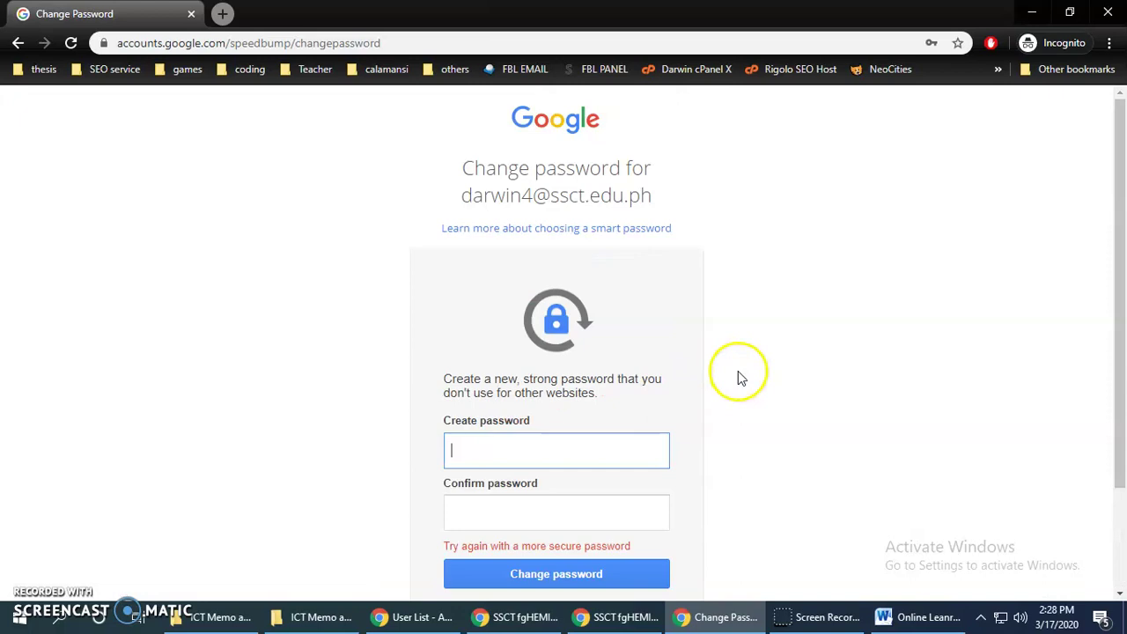
# Retype the stronger password in both Create and Confirm password and submit it
pyautogui.scroll(-2, 743, 378)
pyautogui.click(556, 325)
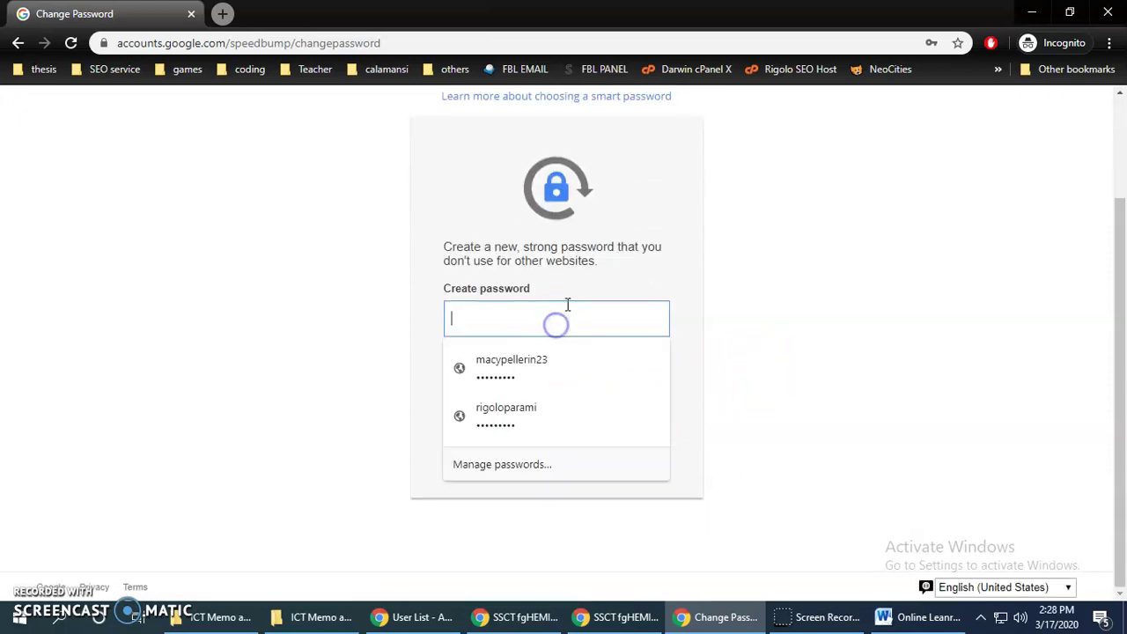
pyautogui.click(797, 303)
pyautogui.scroll(2, 779, 303)
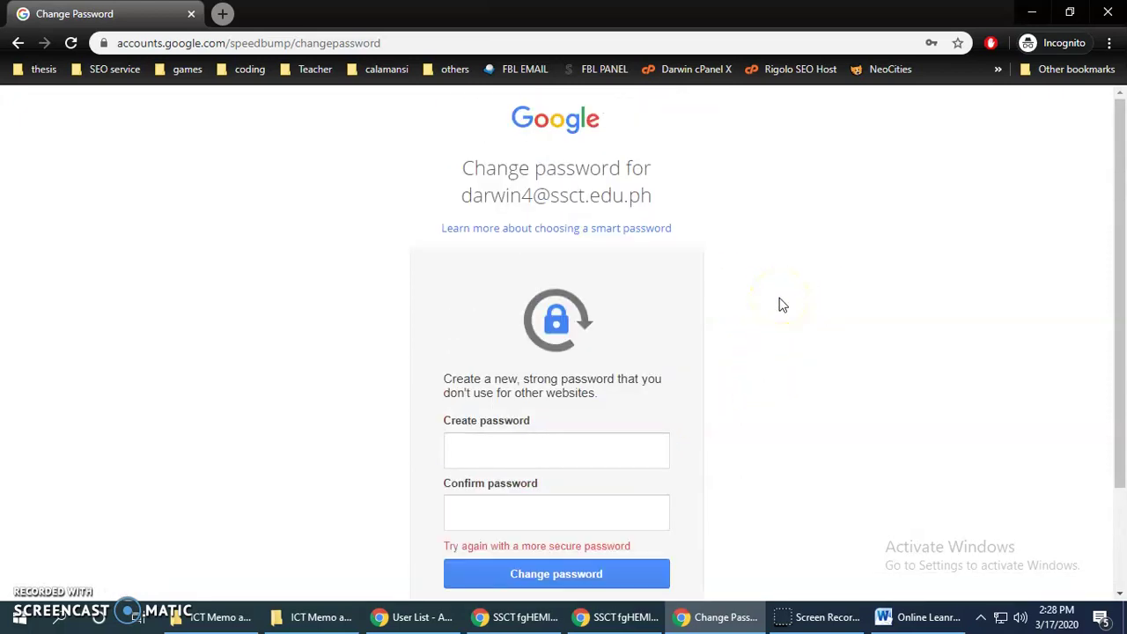
pyautogui.scroll(-2, 779, 305)
pyautogui.click(535, 319)
pyautogui.write('****')
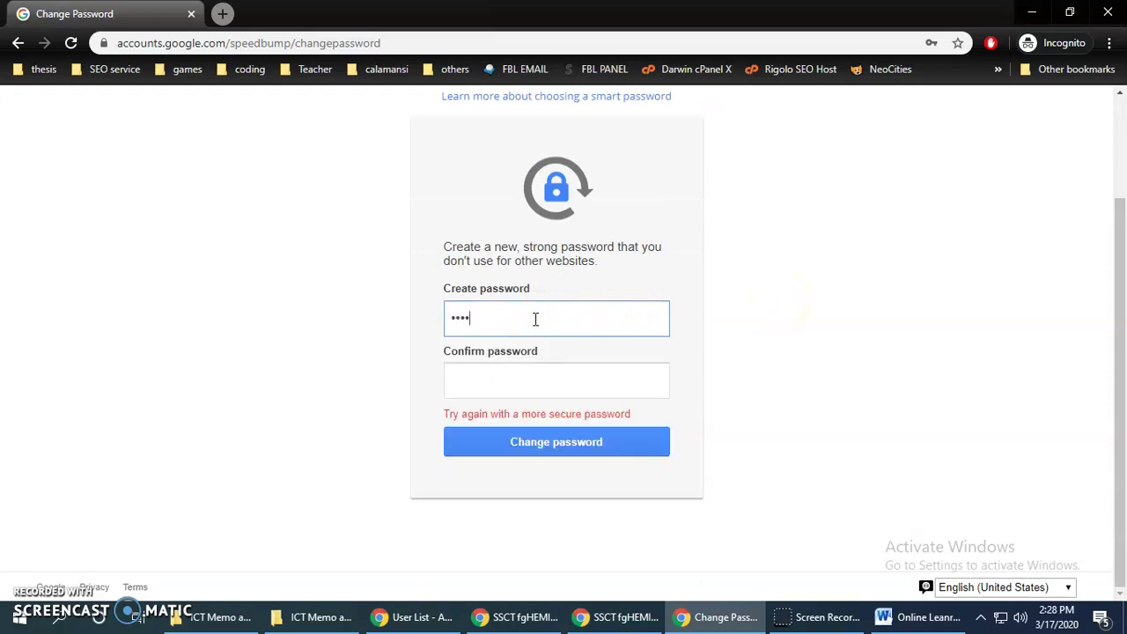
pyautogui.hotkey('ctrl', 'a')
pyautogui.press('BackSpace')
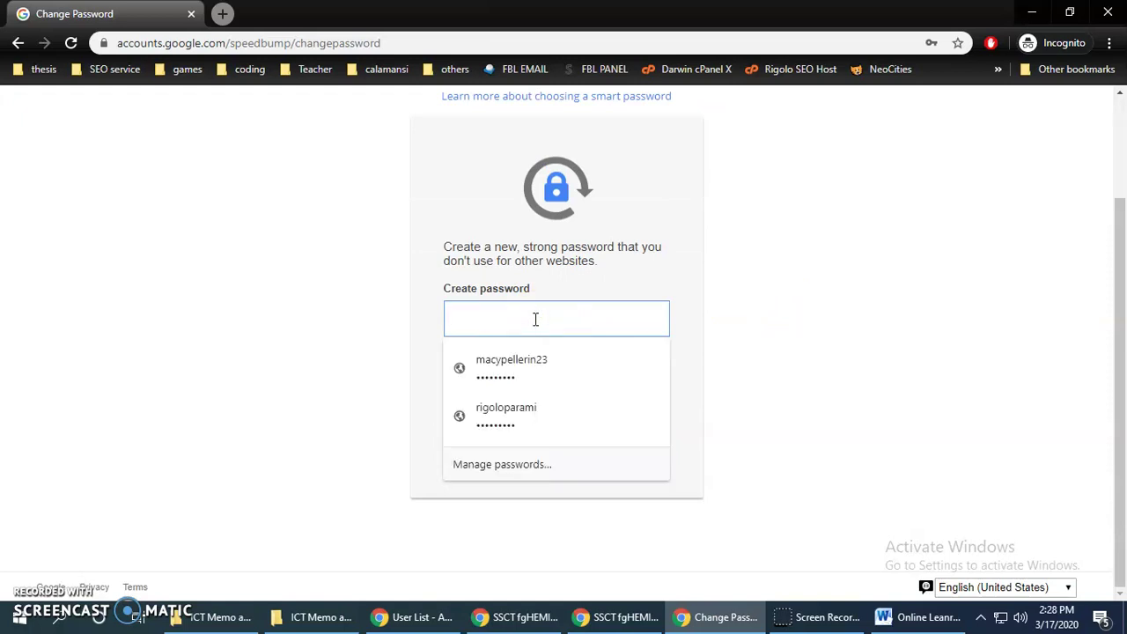
pyautogui.write('**')
pyautogui.press('Tab')
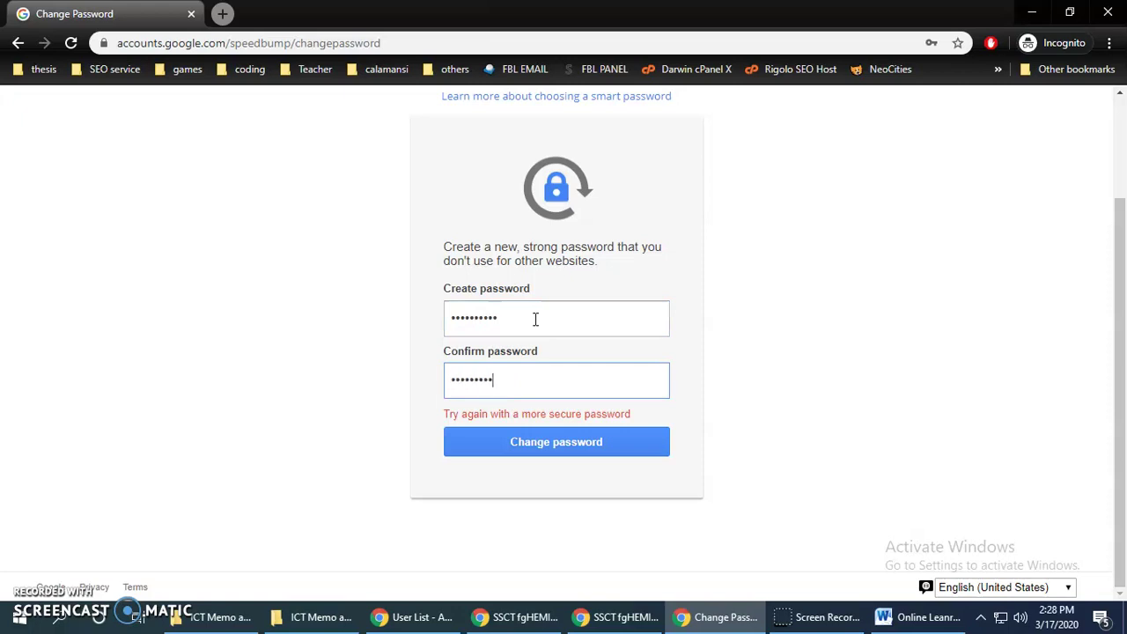
pyautogui.click(541, 380)
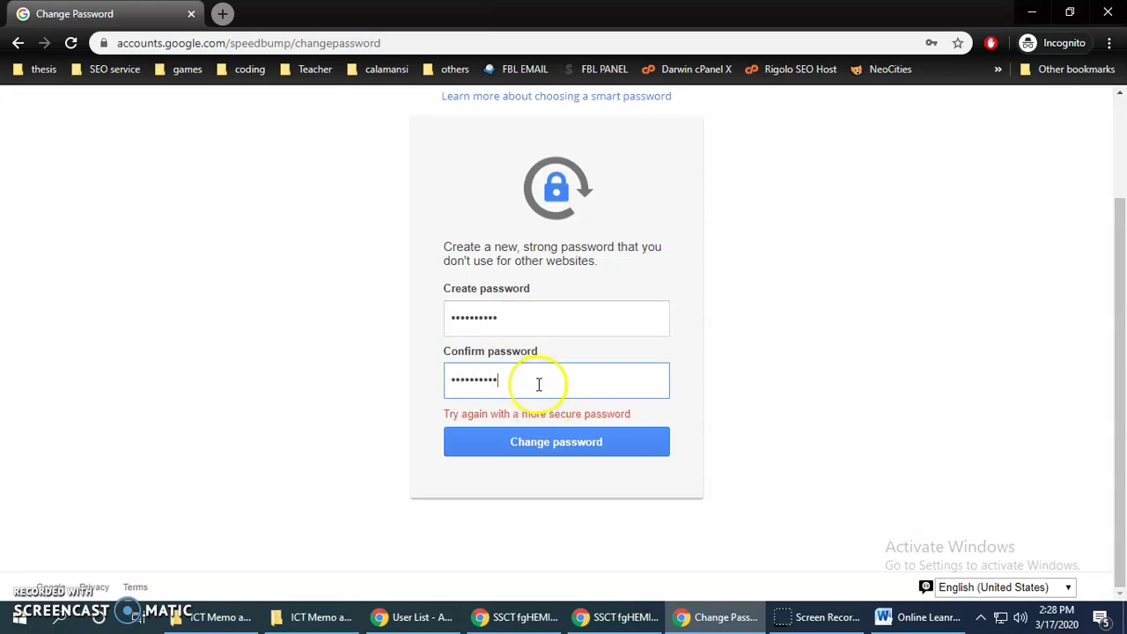
pyautogui.click(521, 323)
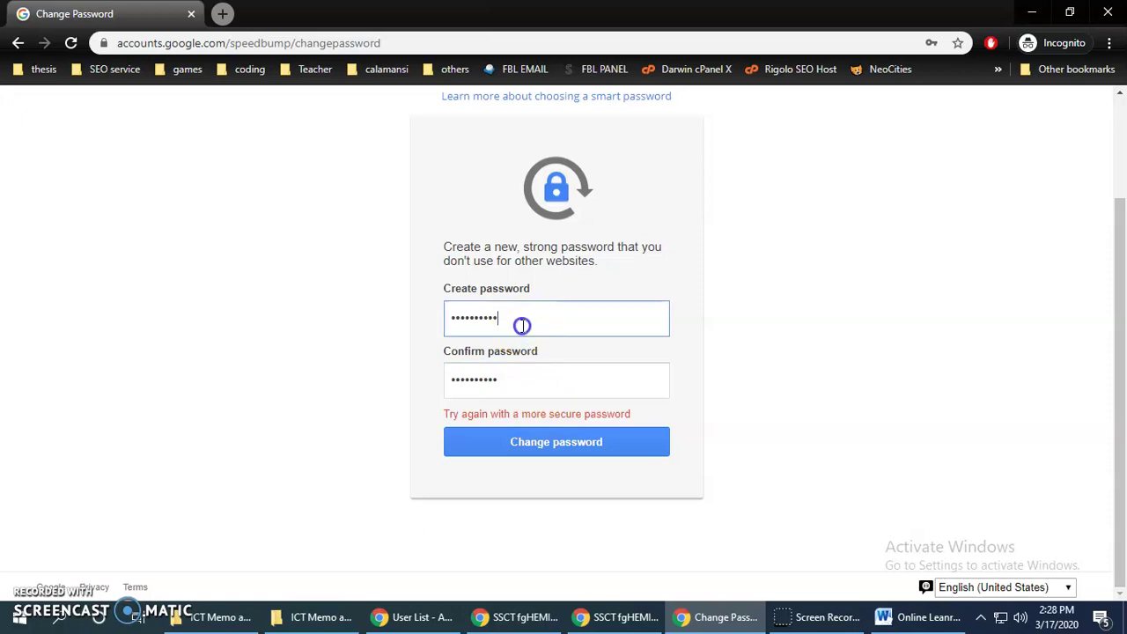
pyautogui.click(565, 444)
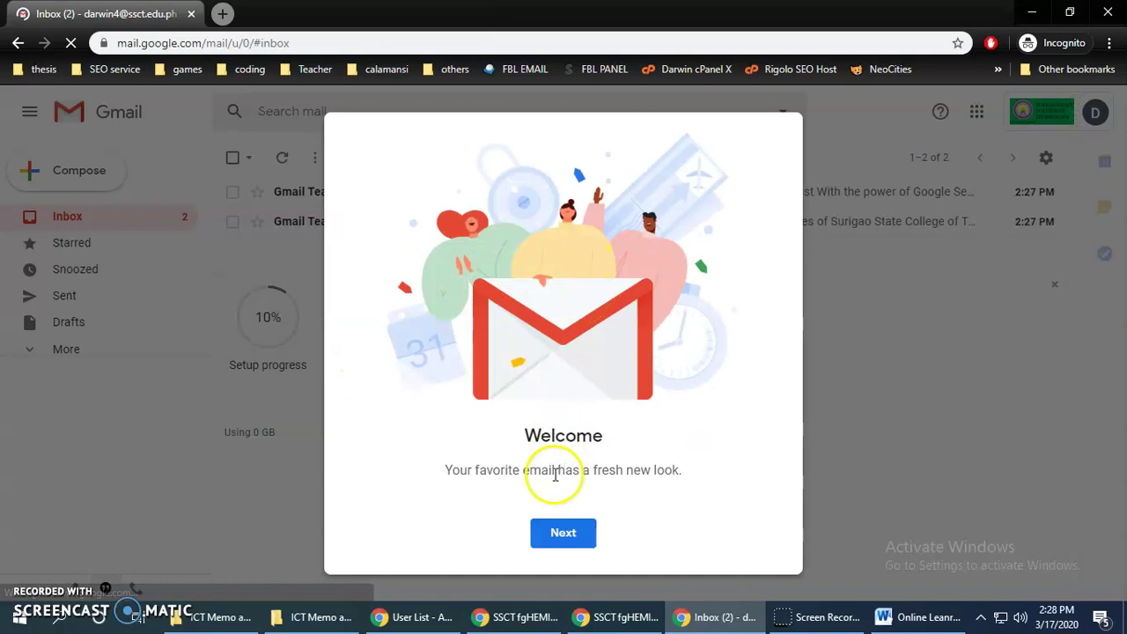
# Finish the Gmail welcome with the Default inbox view and discard a blank new message
pyautogui.click(563, 533)
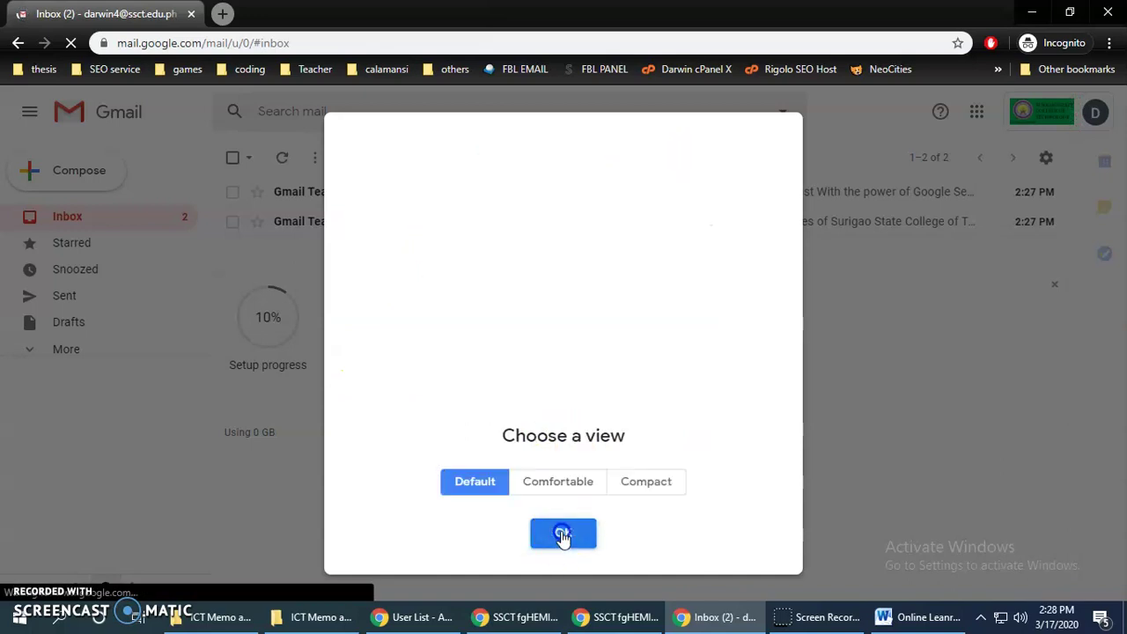
pyautogui.click(577, 539)
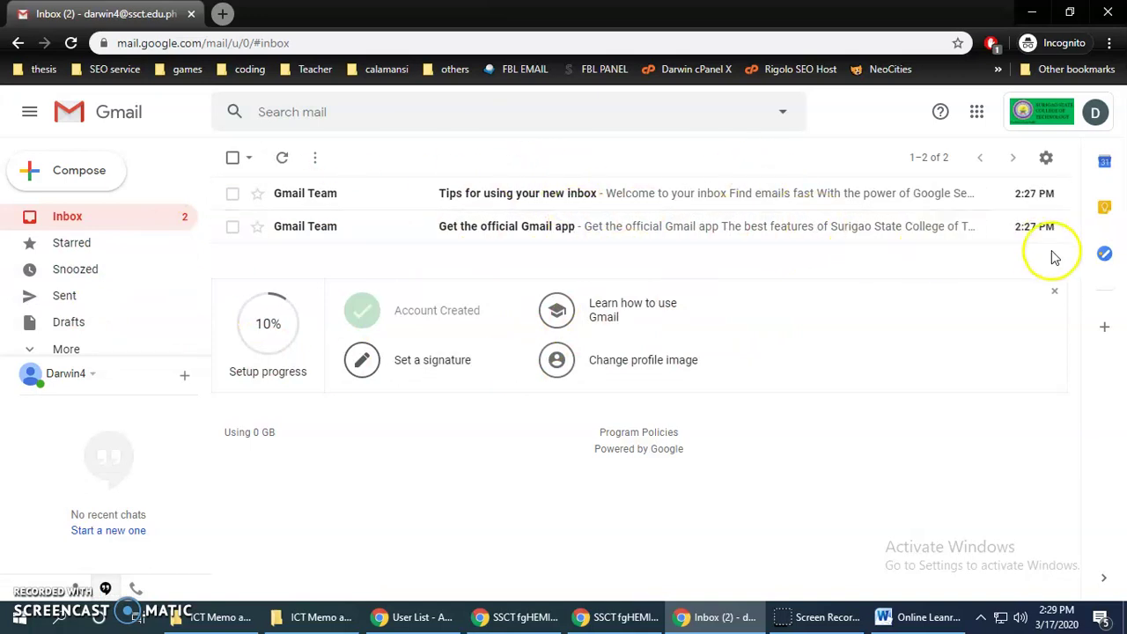
pyautogui.click(80, 176)
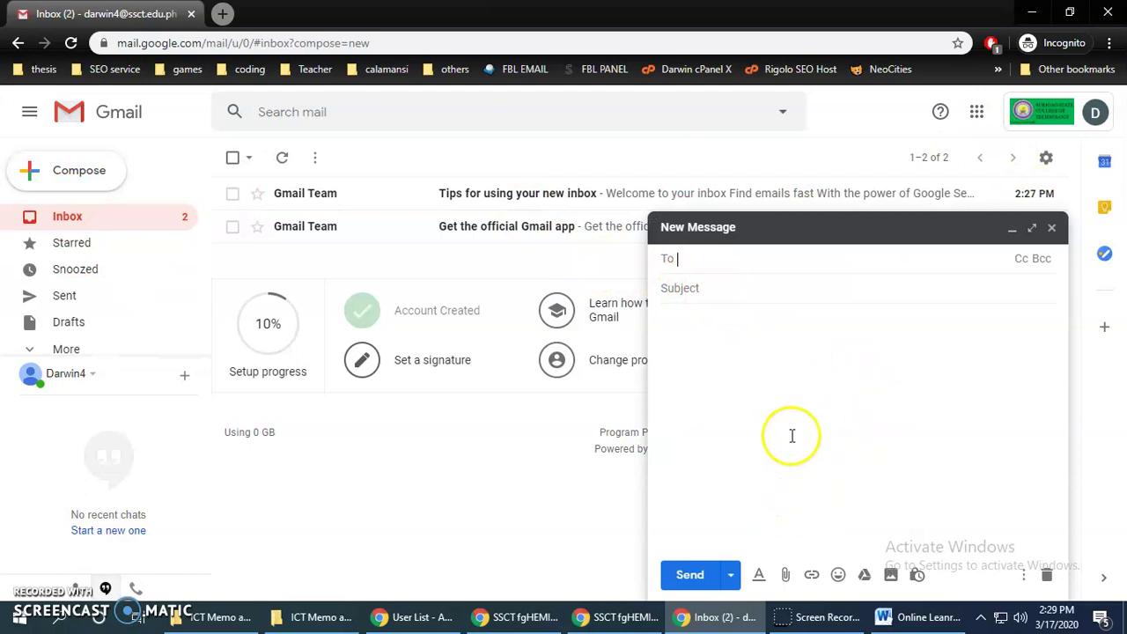
pyautogui.click(1051, 227)
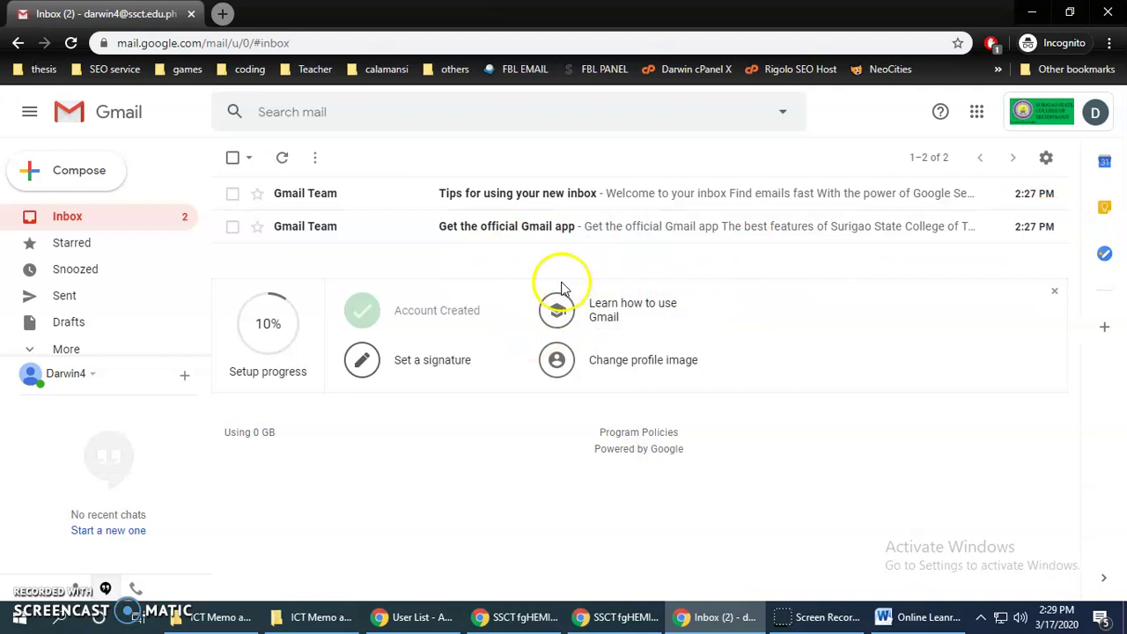
pyautogui.moveTo(996, 199)
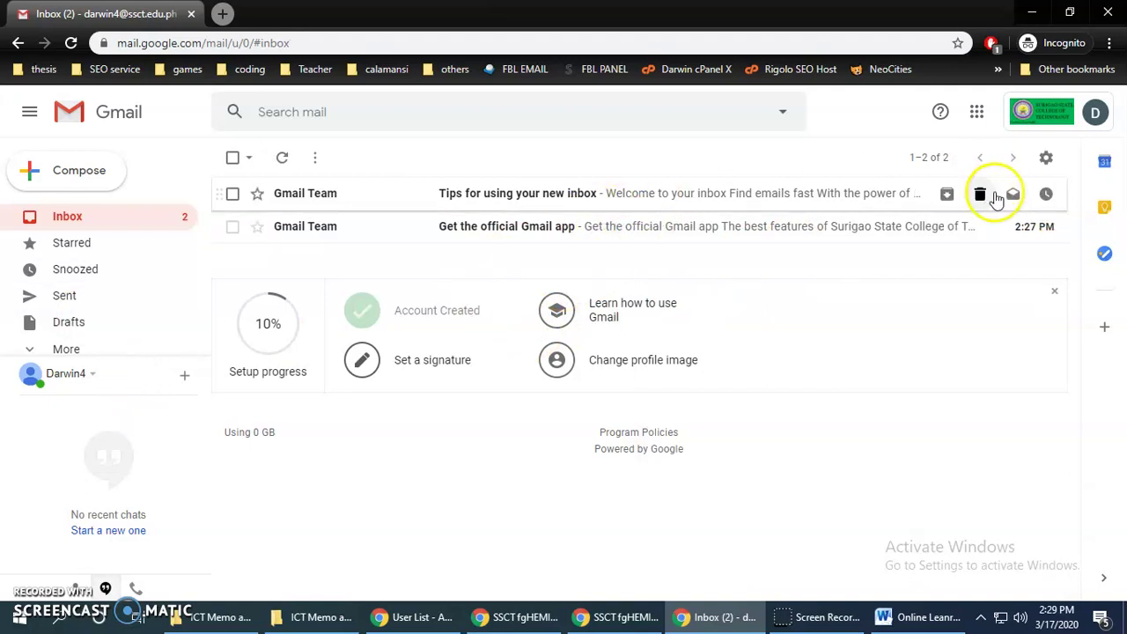
pyautogui.moveTo(725, 223)
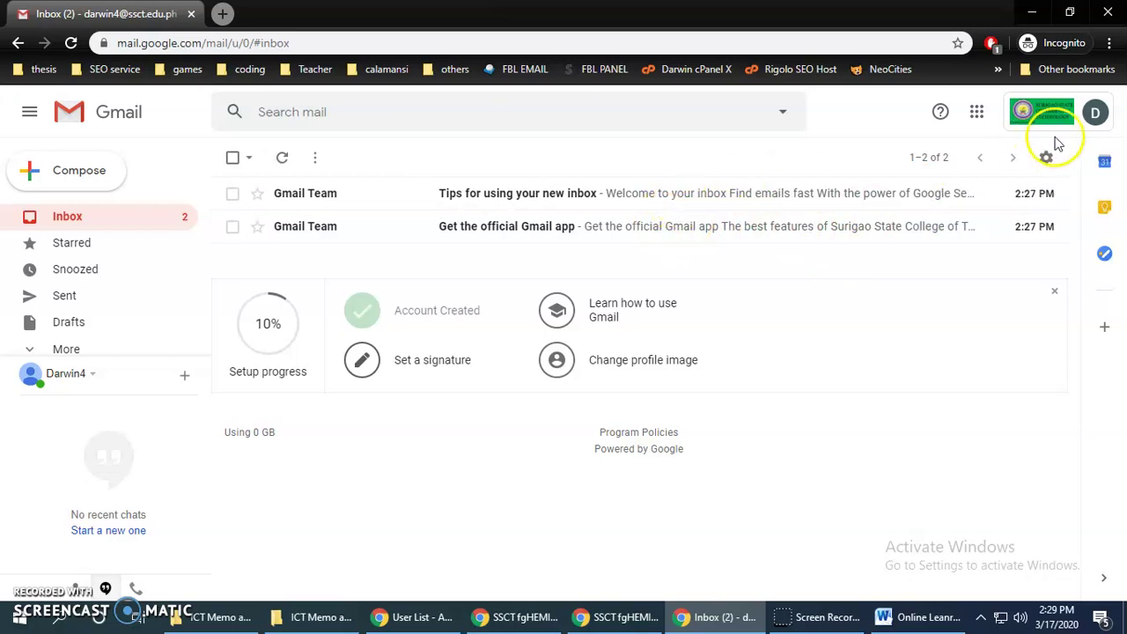
# Go to the Security page of Google Account via the apps grid
pyautogui.click(977, 112)
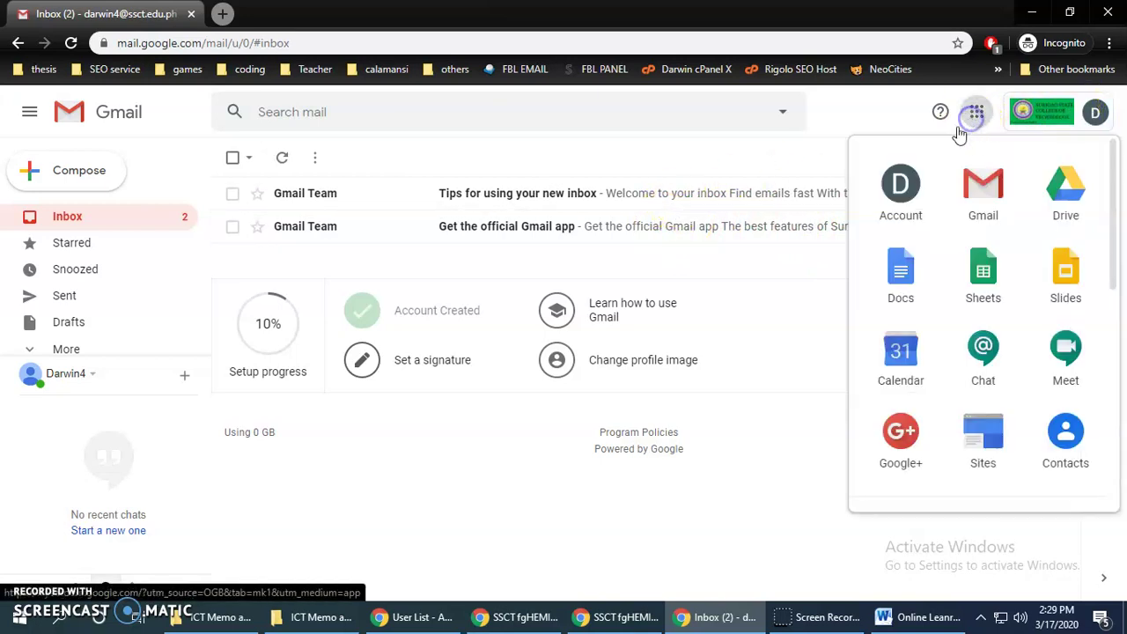
pyautogui.click(900, 189)
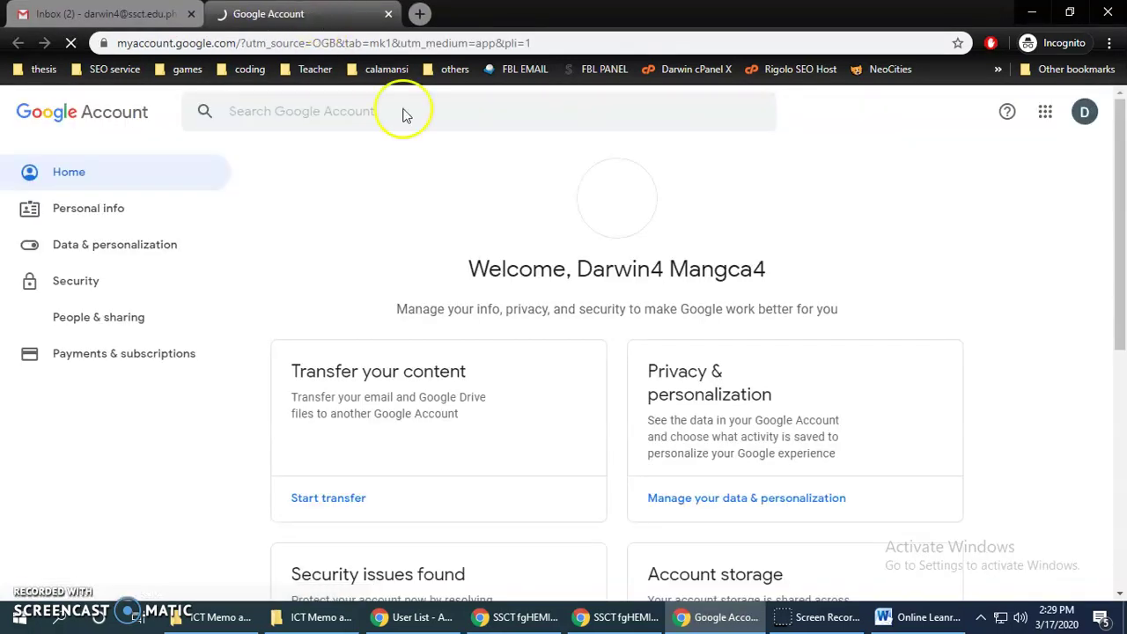
pyautogui.click(76, 284)
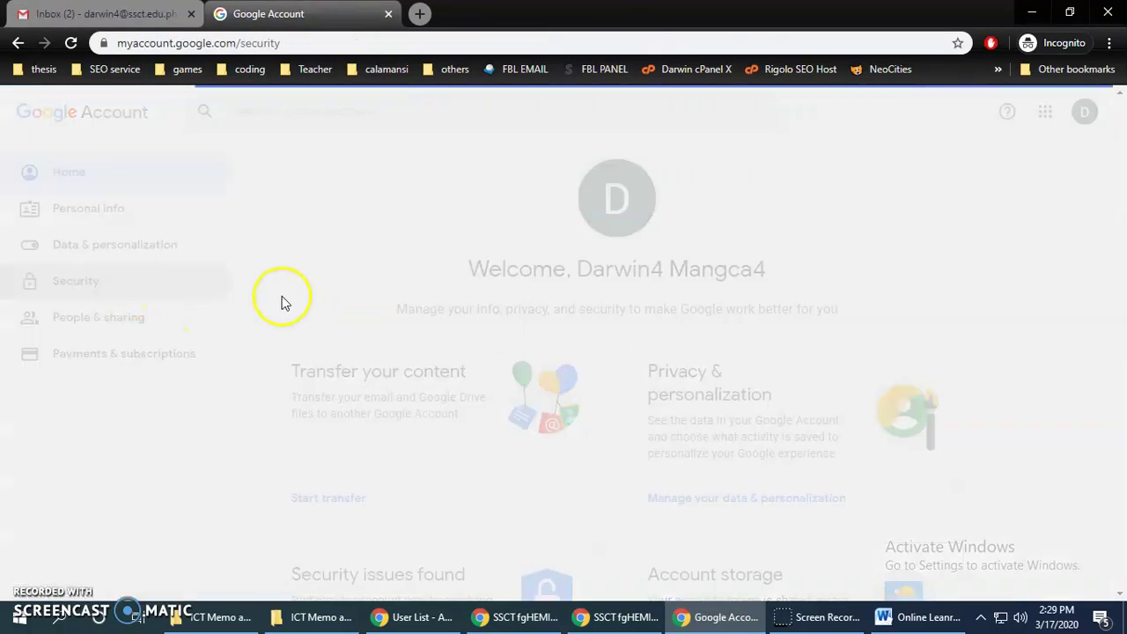
pyautogui.scroll(-4, 504, 342)
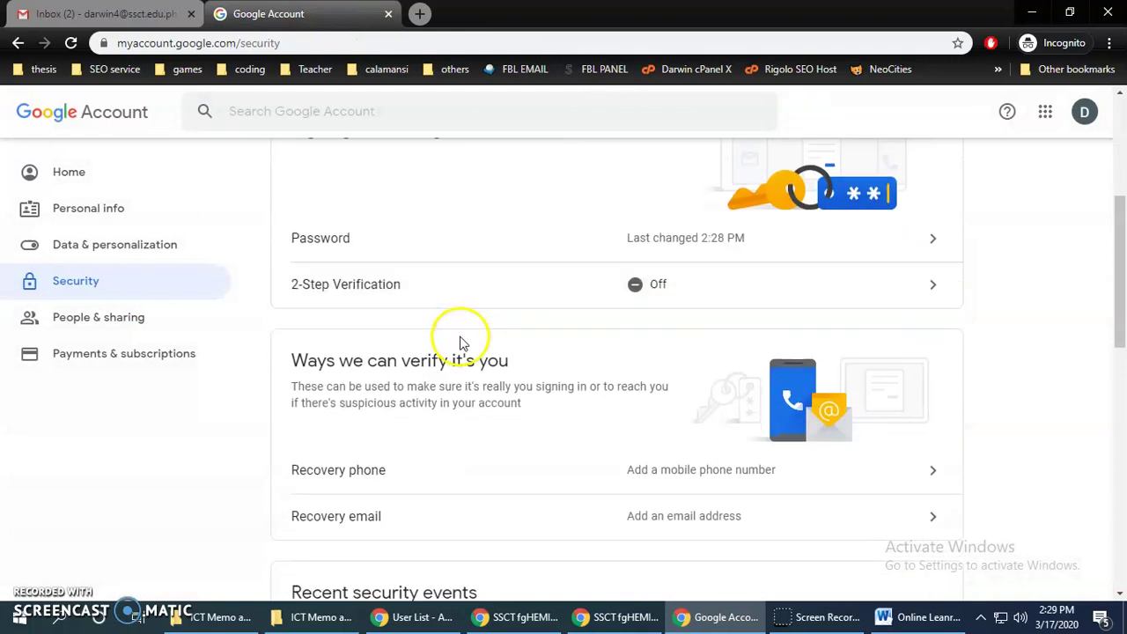
pyautogui.scroll(2, 460, 340)
# Choose Password and re-verify with the current password to reach the new-password form
pyautogui.click(360, 408)
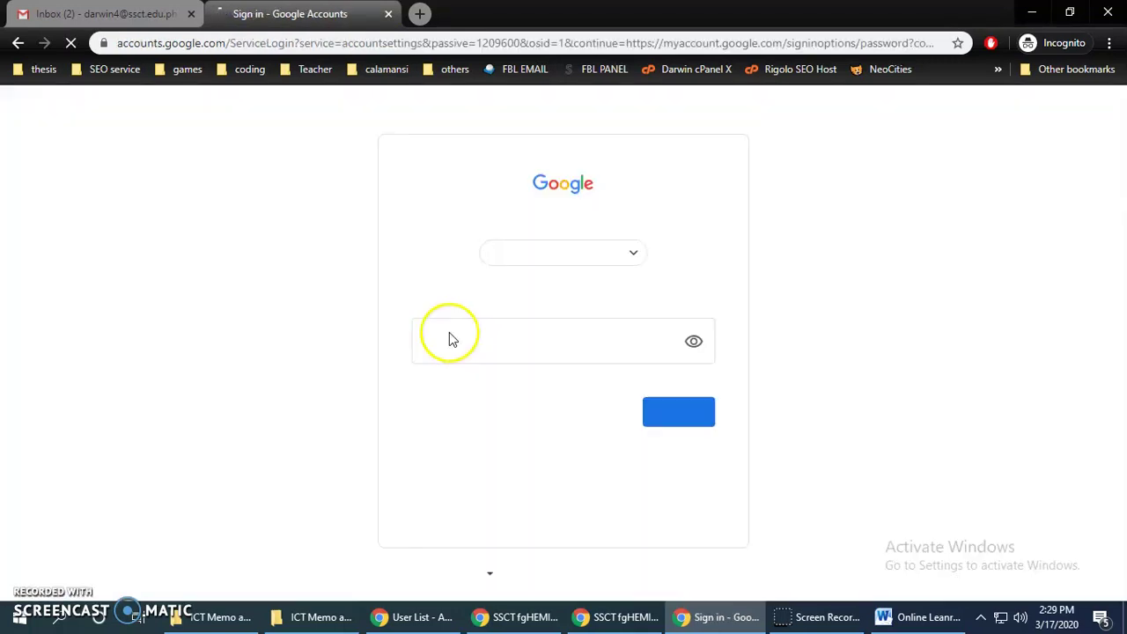
pyautogui.click(479, 338)
pyautogui.write('••')
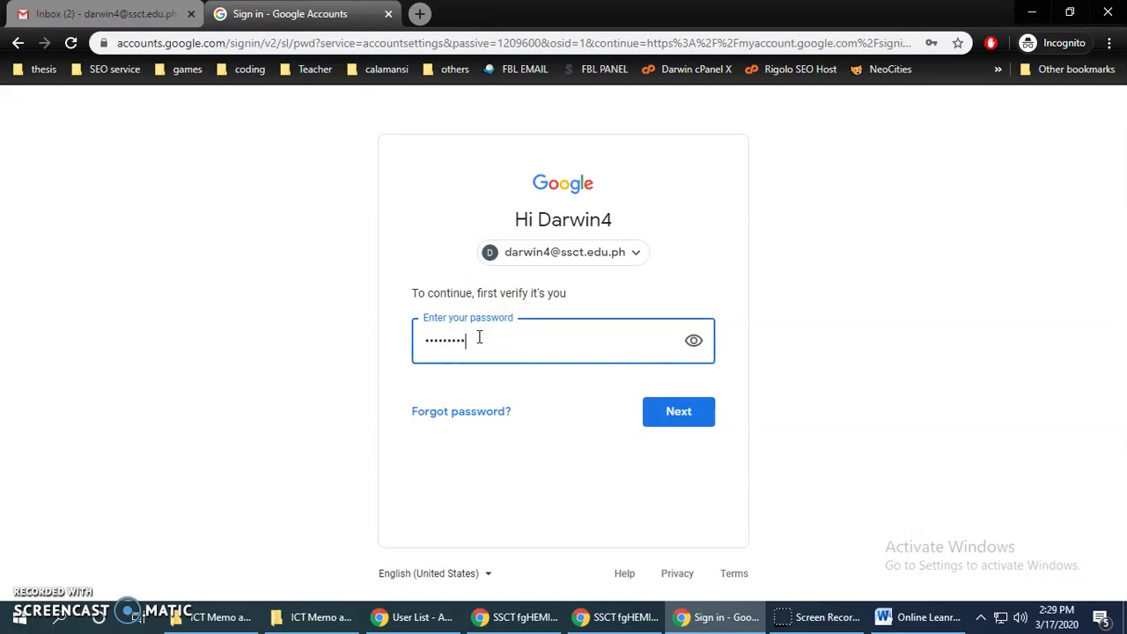
pyautogui.press('BackSpace')
pyautogui.press('BackSpace')
pyautogui.press('BackSpace')
pyautogui.press('BackSpace')
pyautogui.press('BackSpace')
pyautogui.press('BackSpace')
pyautogui.press('BackSpace')
pyautogui.press('BackSpace')
pyautogui.write('•')
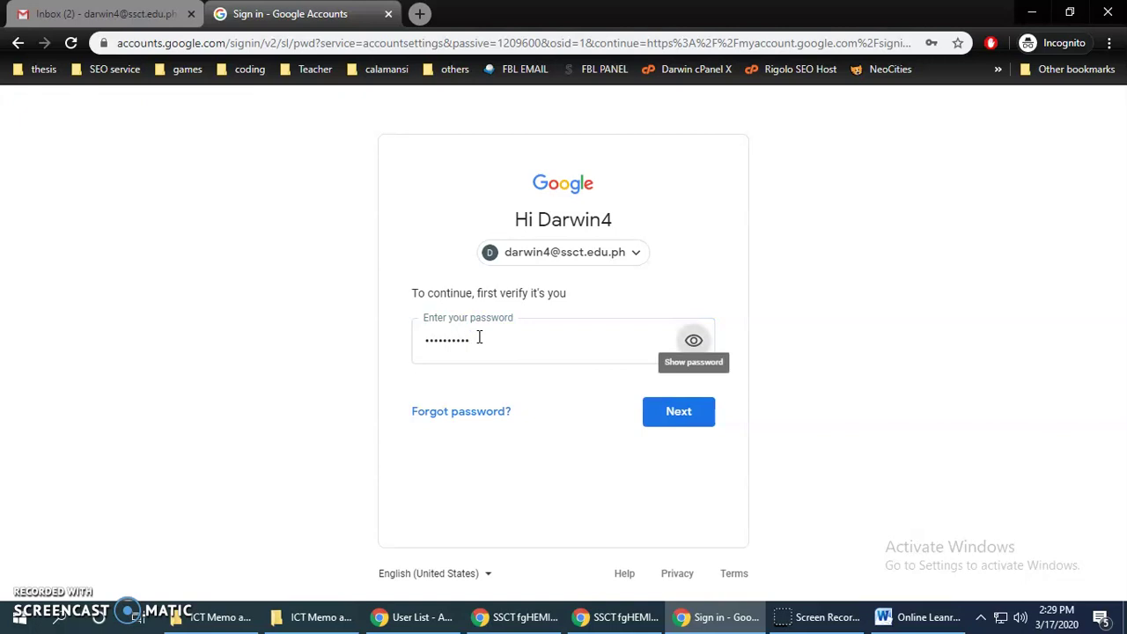
pyautogui.click(676, 410)
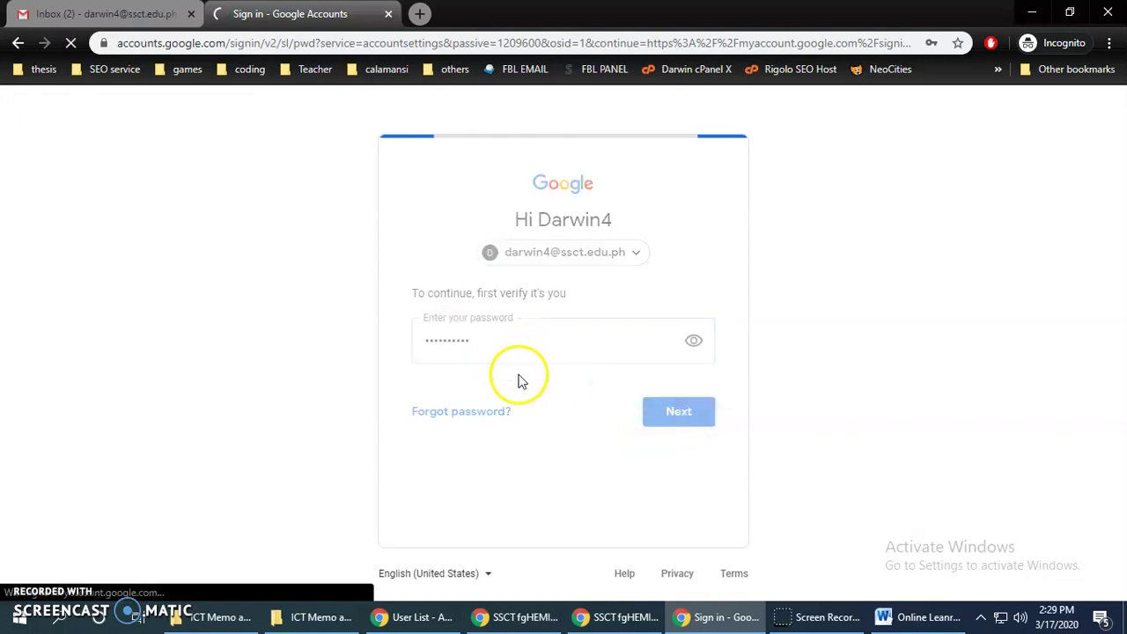
pyautogui.click(378, 344)
# Enter a new password, correct it, confirm it and submit the change
pyautogui.write('•••')
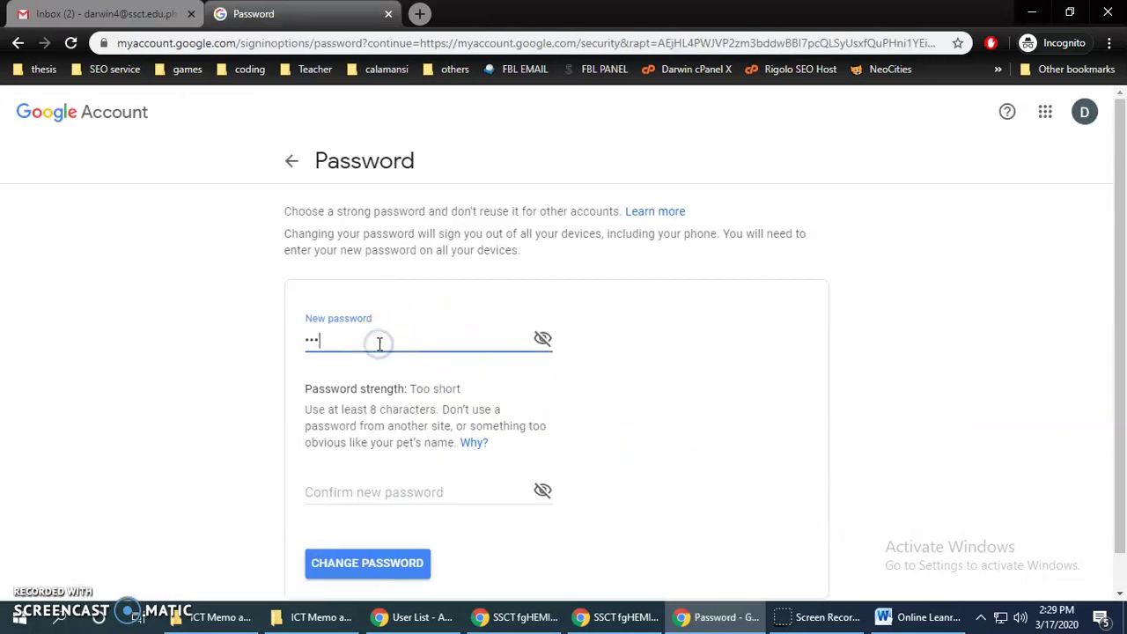
pyautogui.click(370, 465)
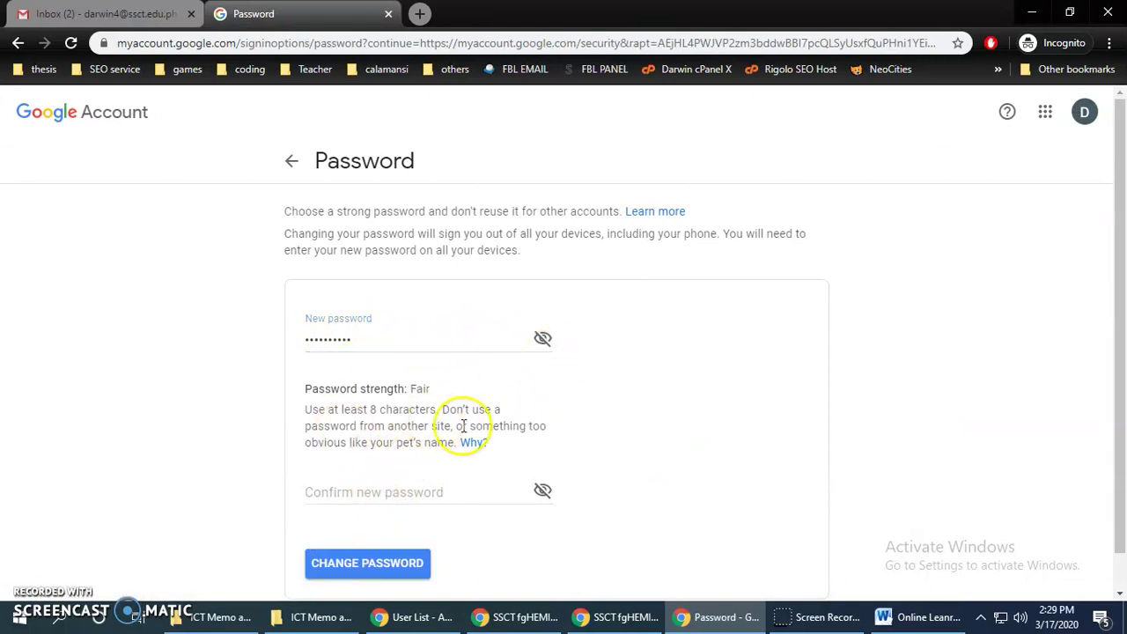
pyautogui.scroll(-1, 441, 476)
pyautogui.click(417, 478)
pyautogui.click(352, 298)
pyautogui.press('BackSpace')
pyautogui.press('BackSpace')
pyautogui.press('BackSpace')
pyautogui.press('BackSpace')
pyautogui.press('BackSpace')
pyautogui.press('BackSpace')
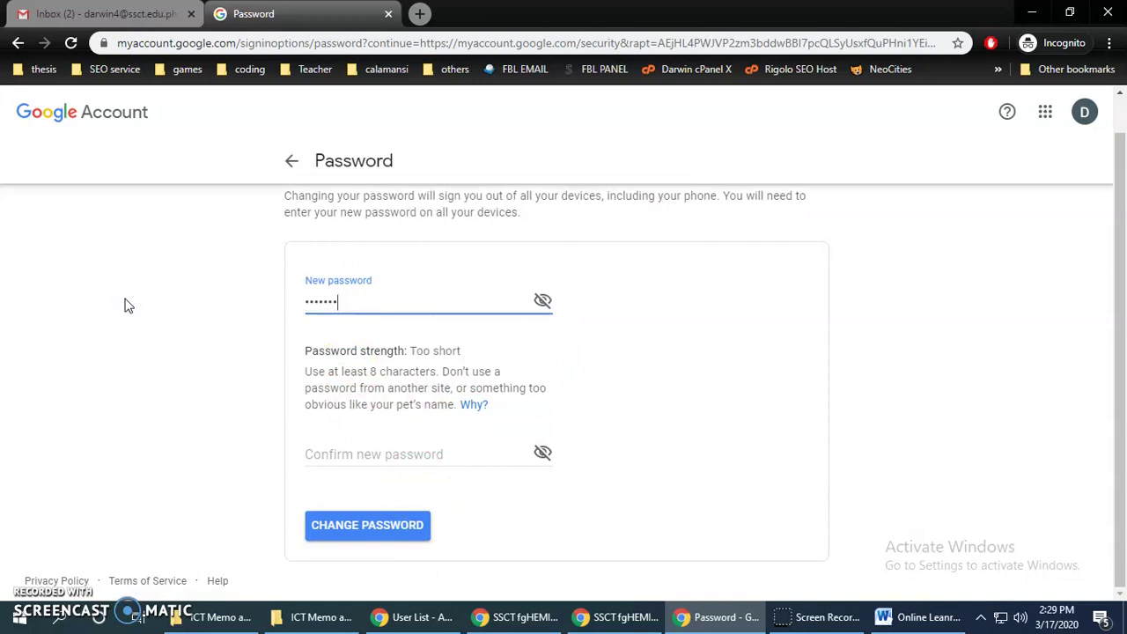
pyautogui.press('BackSpace')
pyautogui.click(310, 451)
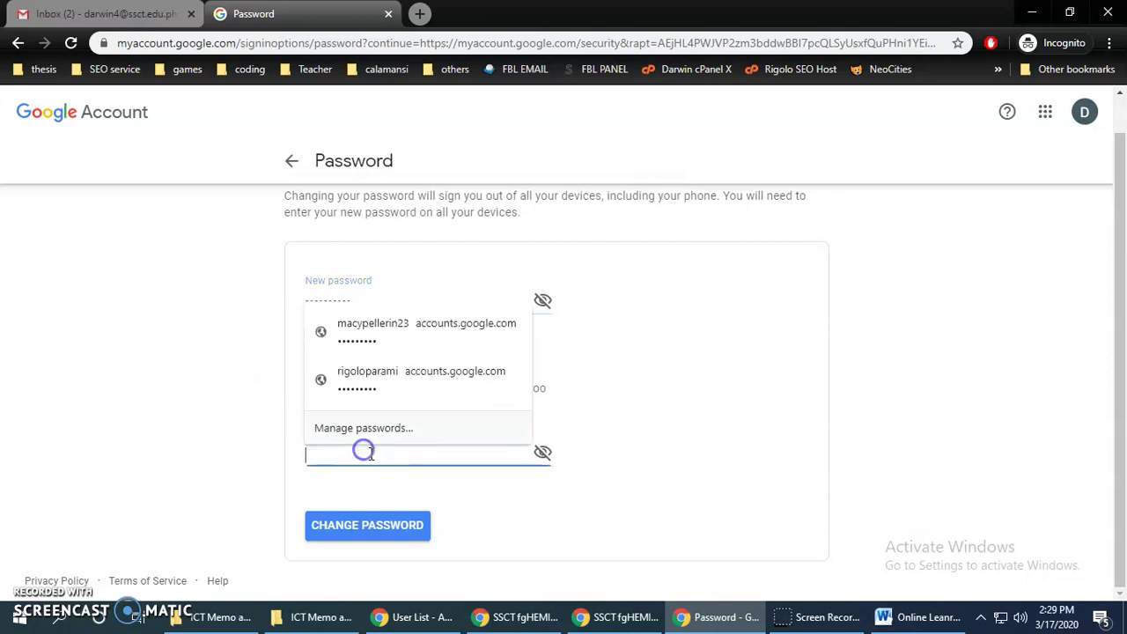
pyautogui.write('••••')
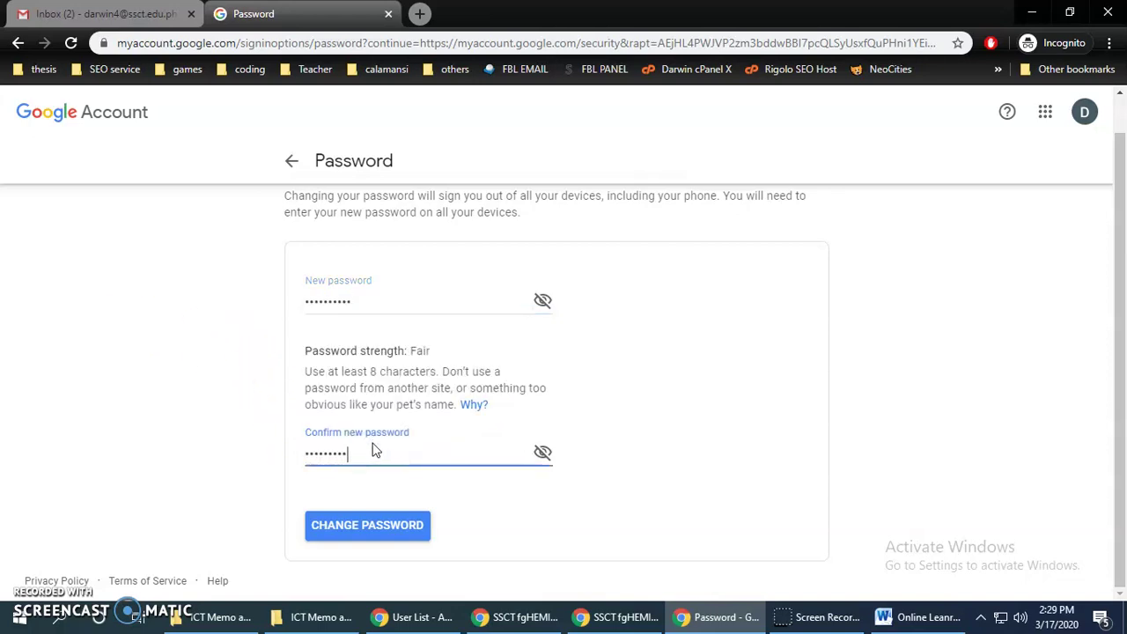
pyautogui.click(403, 527)
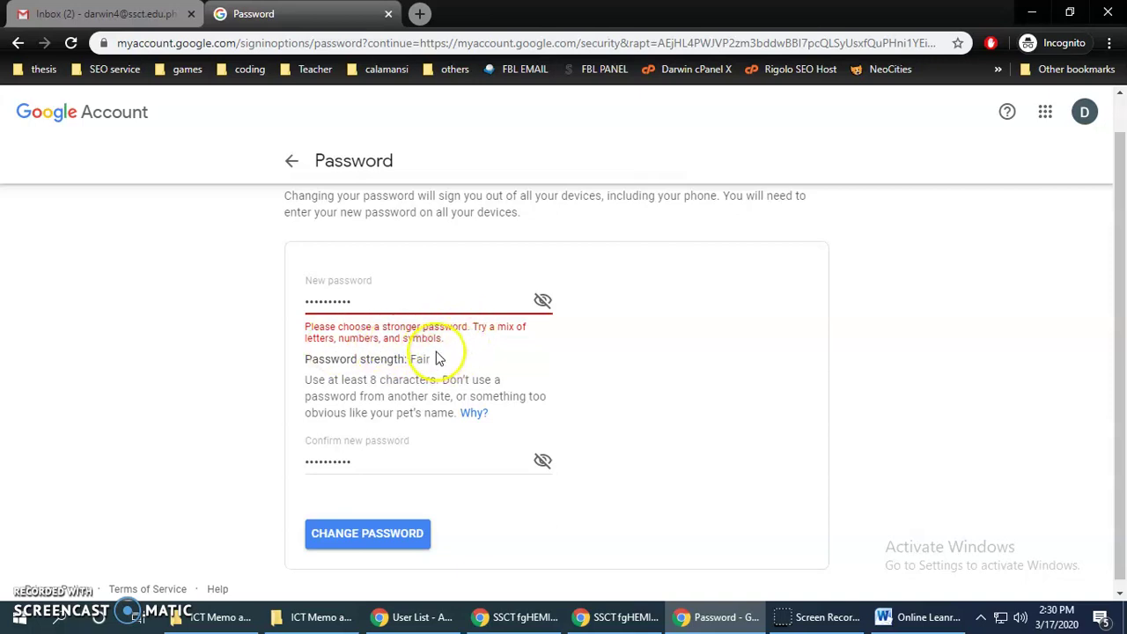
# Replace both password entries with a stronger password and submit it
pyautogui.click(408, 332)
pyautogui.click(309, 328)
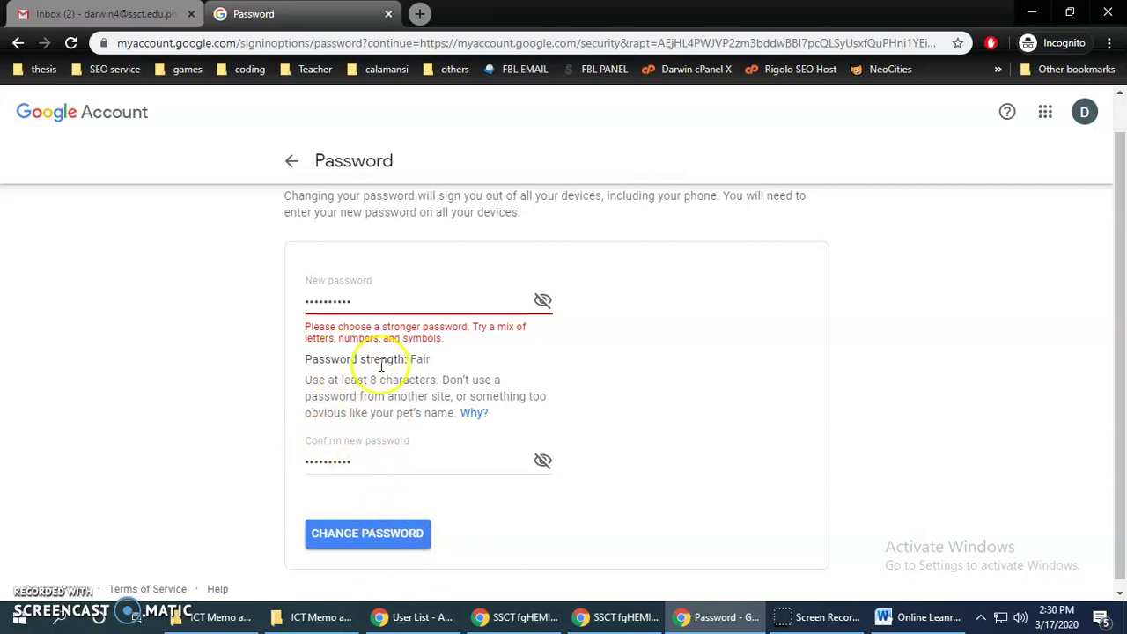
pyautogui.moveTo(345, 301); pyautogui.dragTo(108, 313)
pyautogui.write('•••••••••')
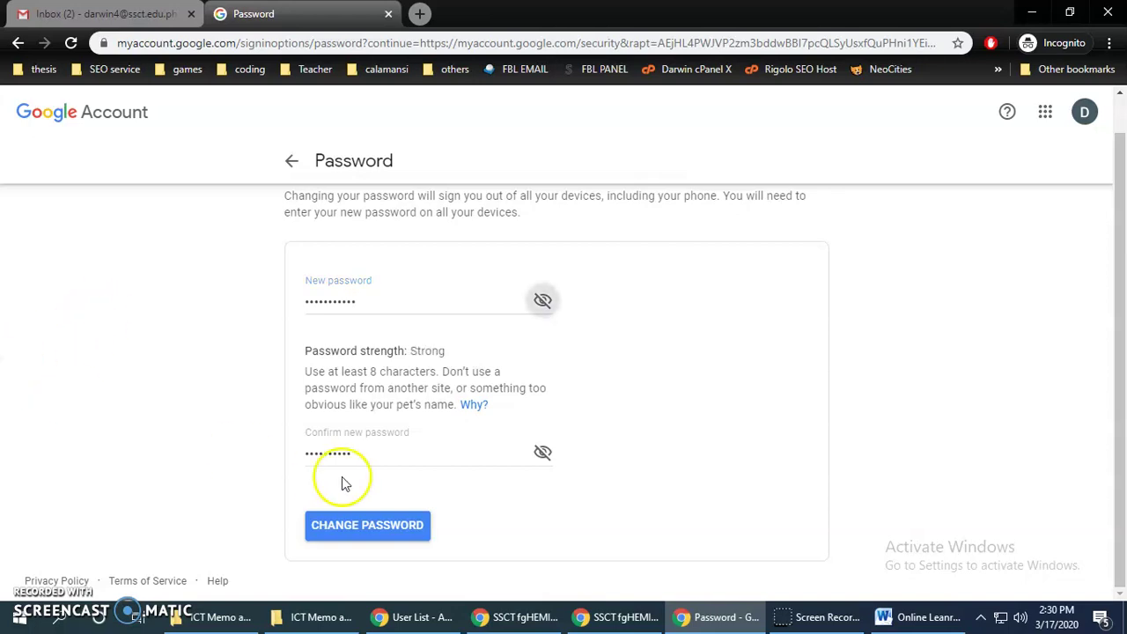
pyautogui.doubleClick(374, 455)
pyautogui.moveTo(384, 455); pyautogui.dragTo(138, 465)
pyautogui.write('••')
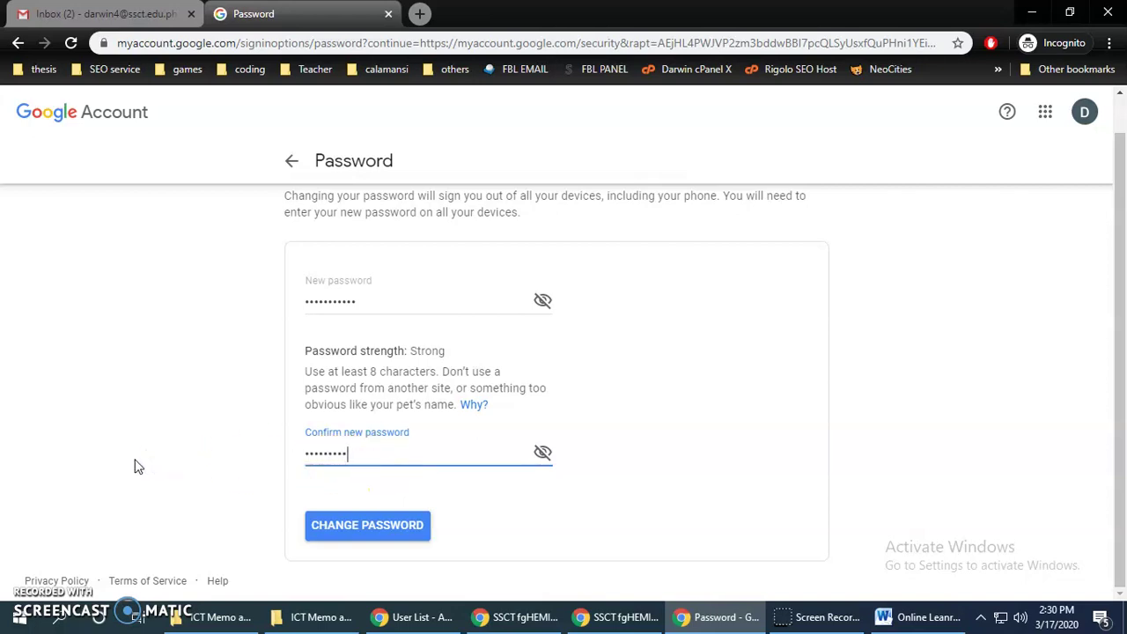
pyautogui.click(361, 528)
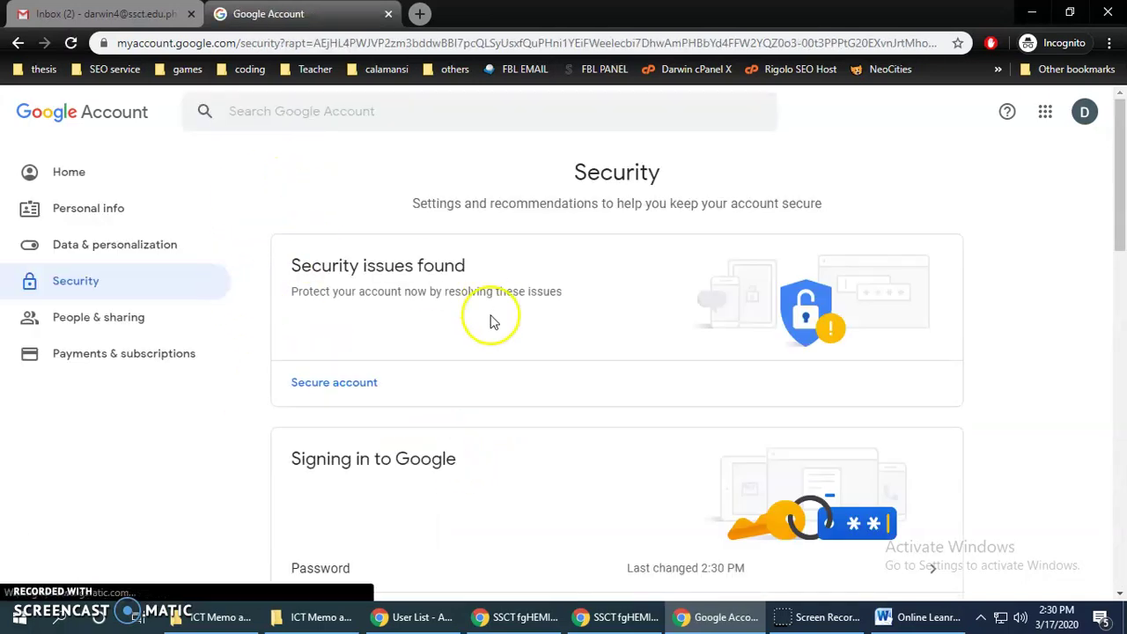
# Scroll the Security page to the 'Ways we can verify it's you' recovery options
pyautogui.scroll(-6, 749, 300)
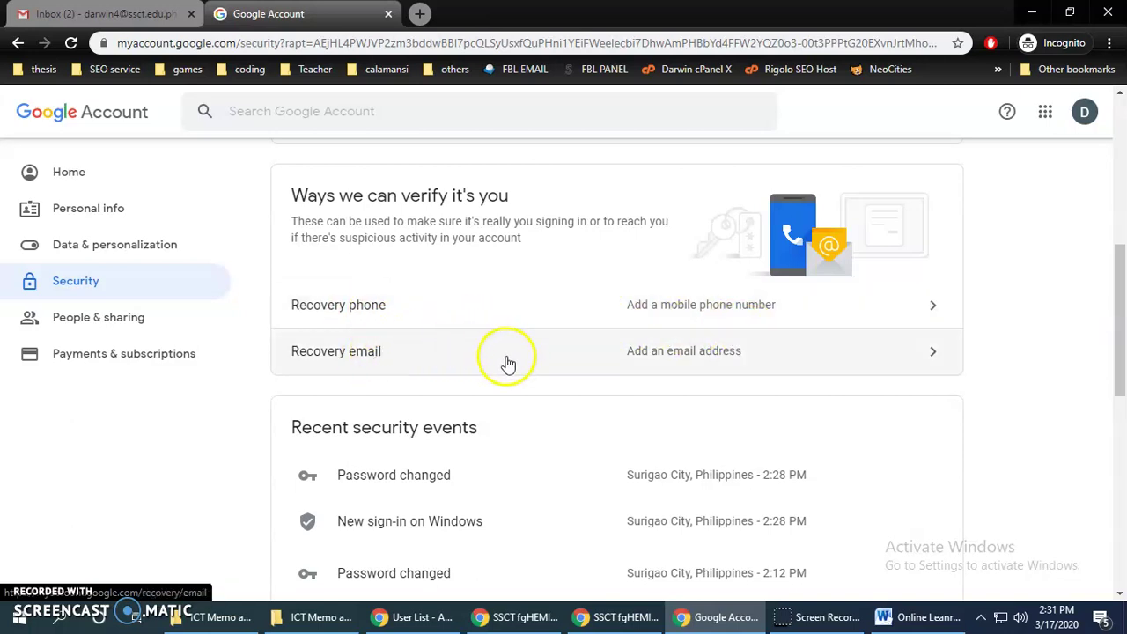
pyautogui.scroll(3, 418, 392)
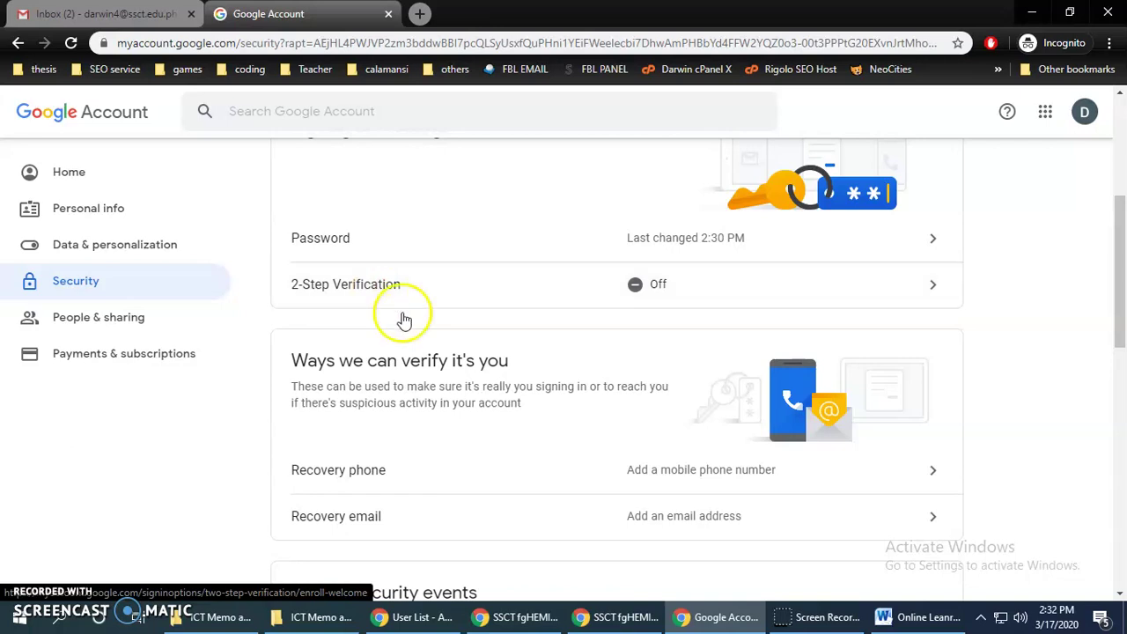
pyautogui.scroll(-2, 519, 315)
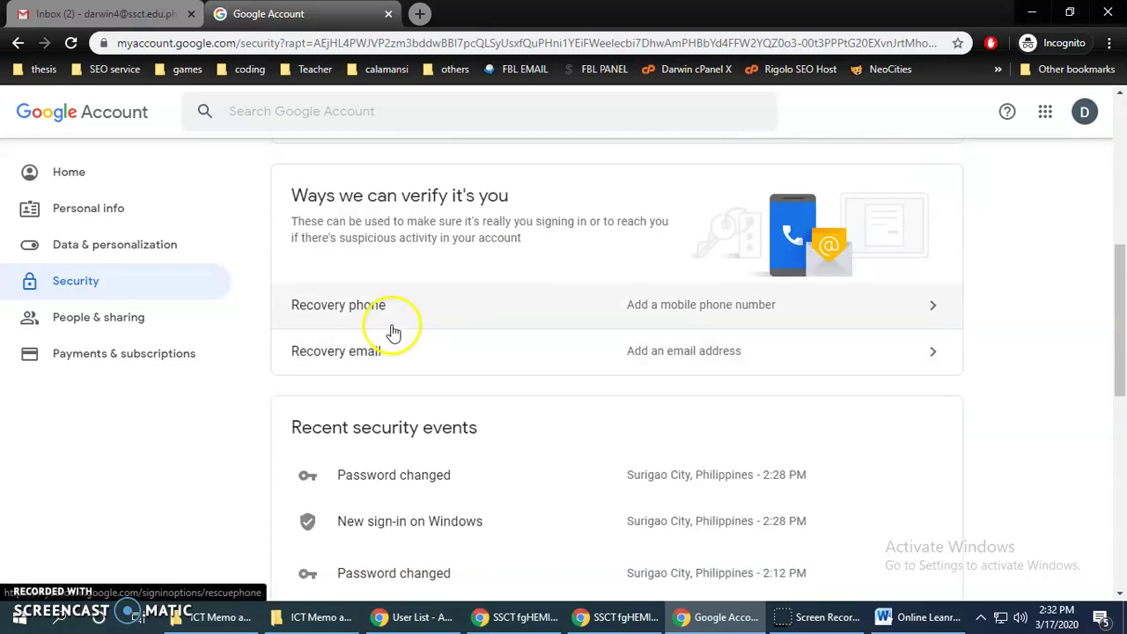
pyautogui.scroll(3, 432, 310)
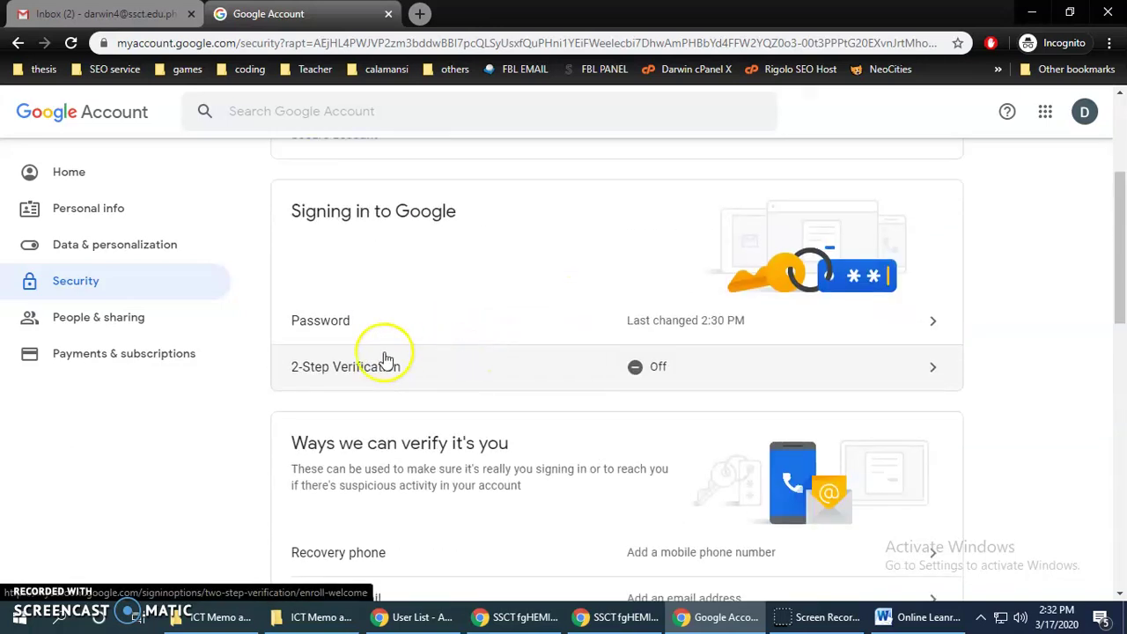
pyautogui.scroll(-3, 609, 396)
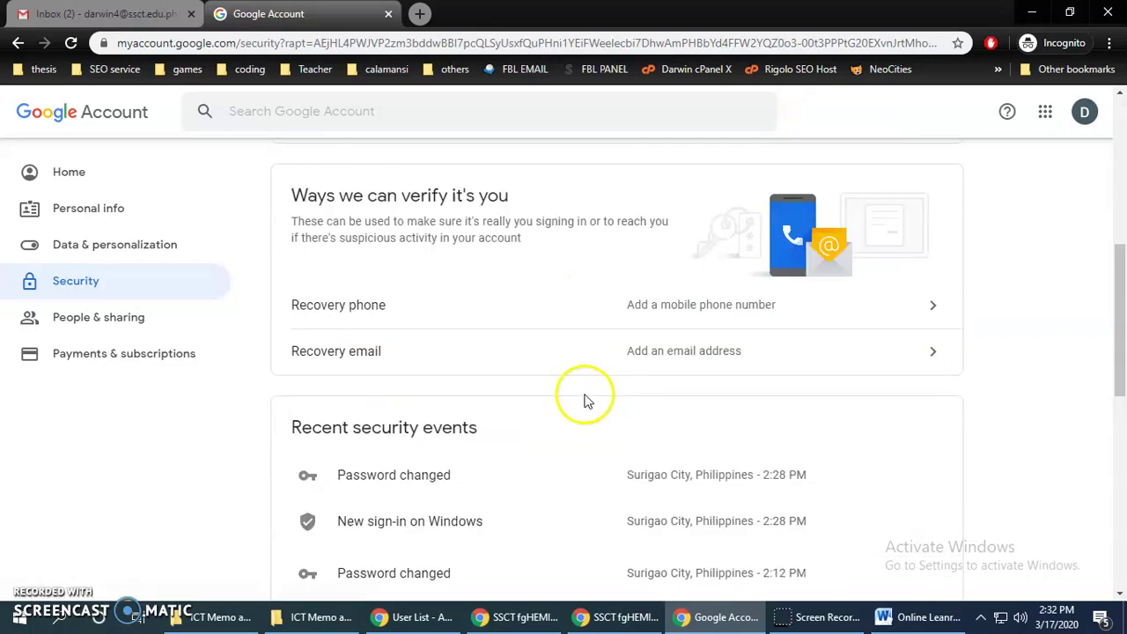
# Open Recovery phone, confirm the account password, and enter the recovery phone number
pyautogui.click(663, 315)
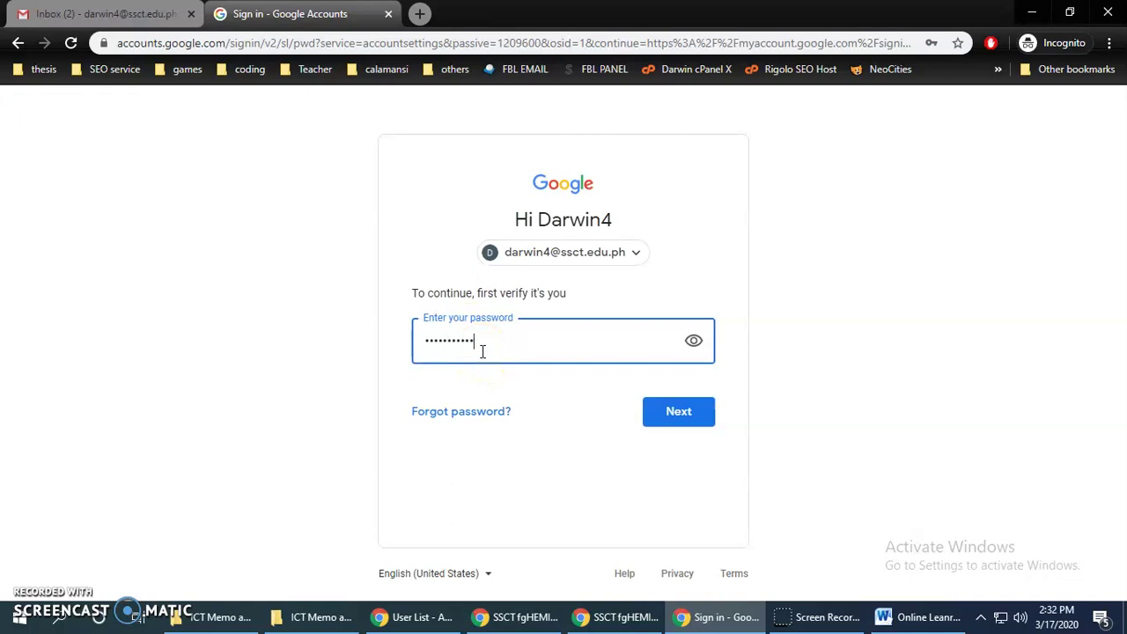
pyautogui.press('Return')
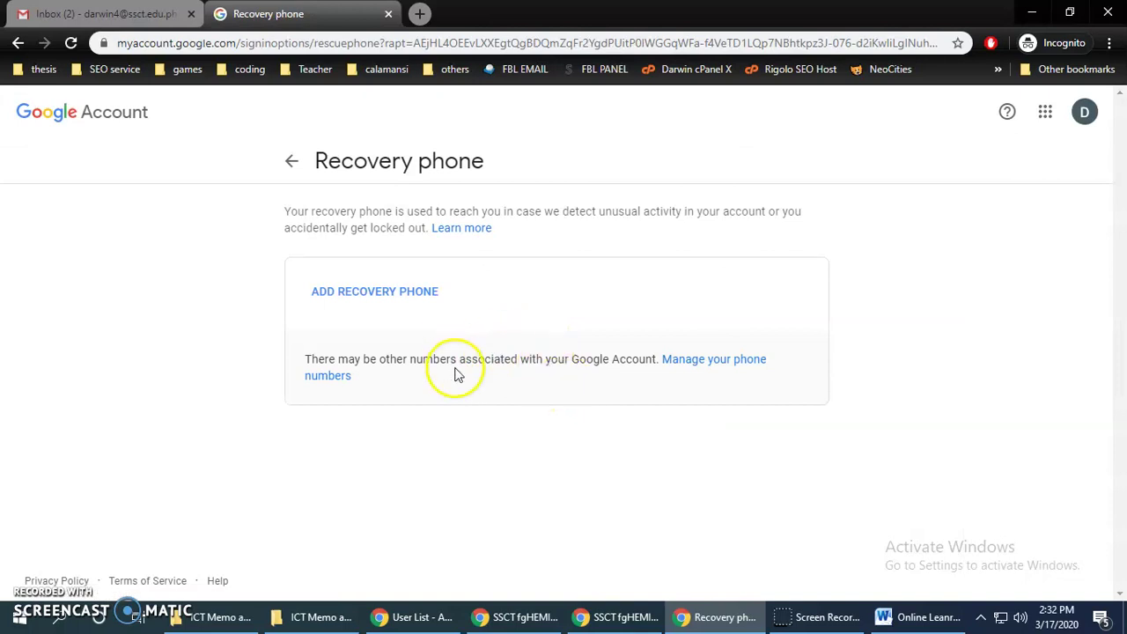
pyautogui.click(386, 293)
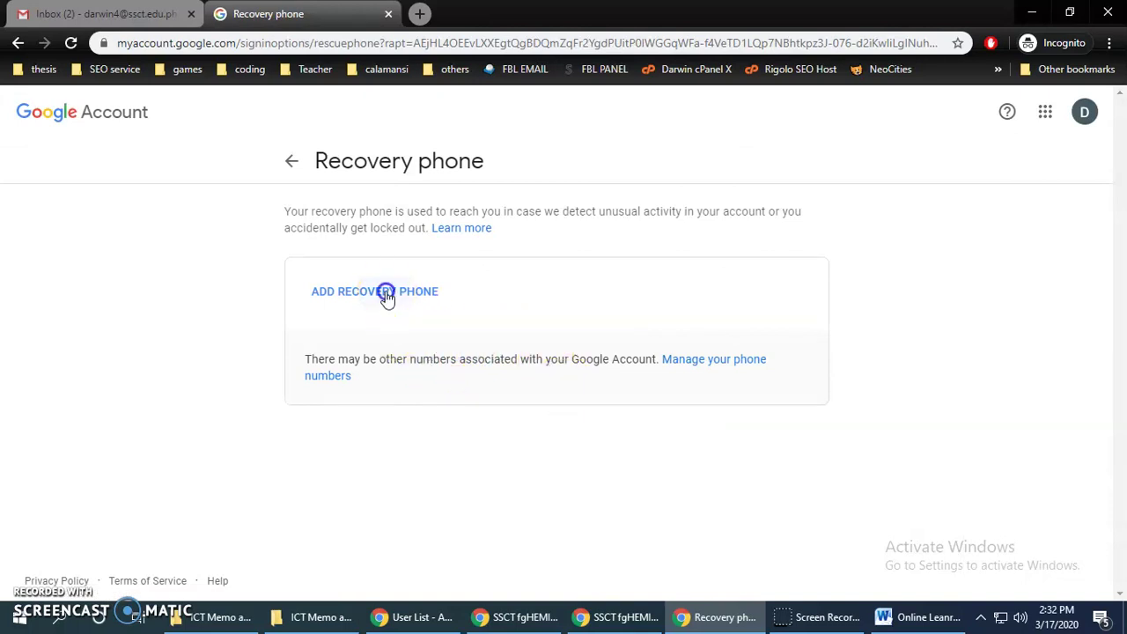
pyautogui.click(535, 299)
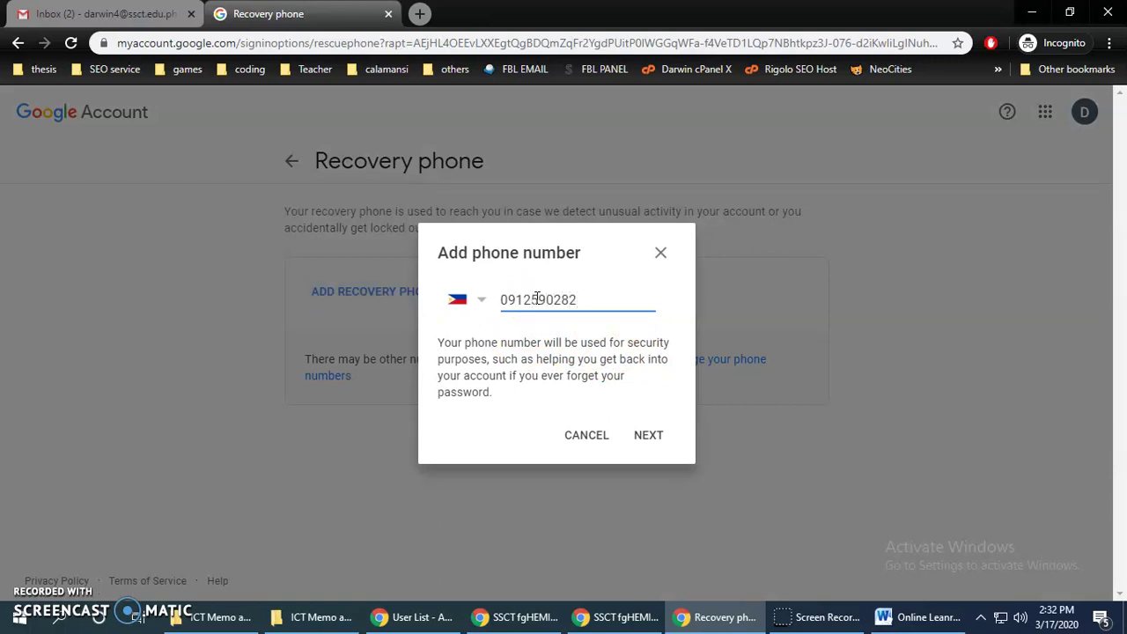
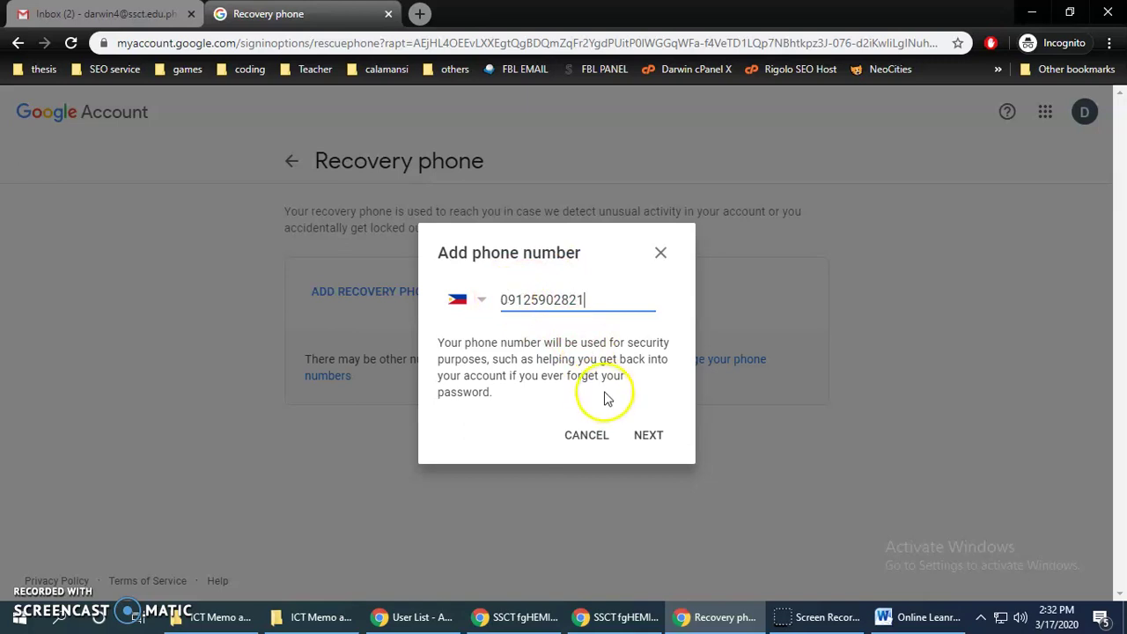
pyautogui.click(649, 451)
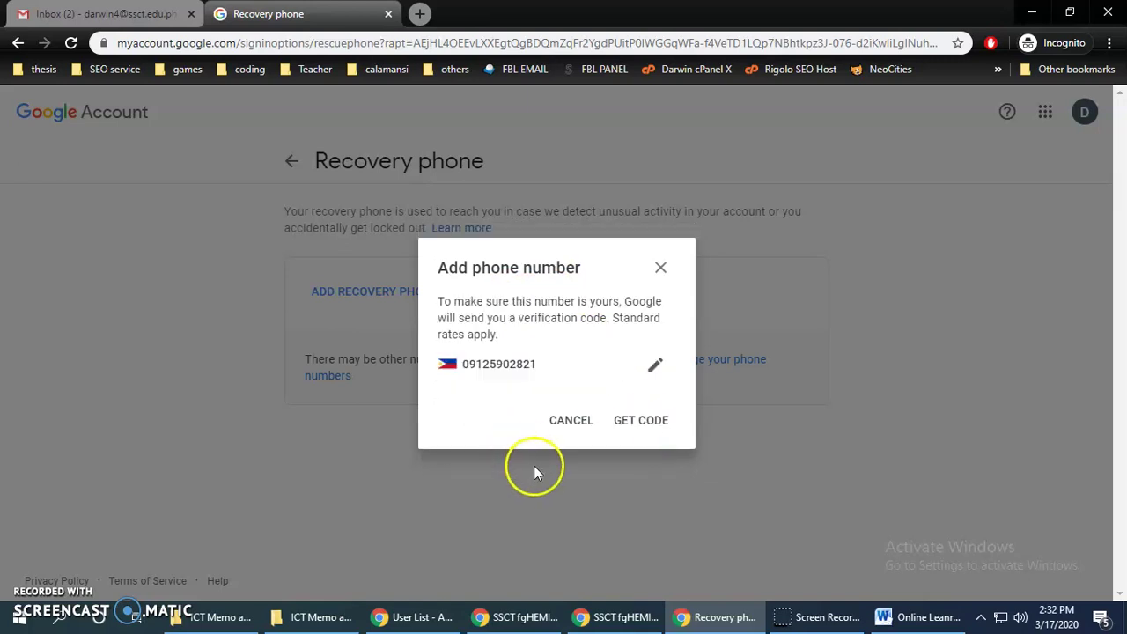
# Correct the phone number, request the SMS code and verify it
pyautogui.click(655, 364)
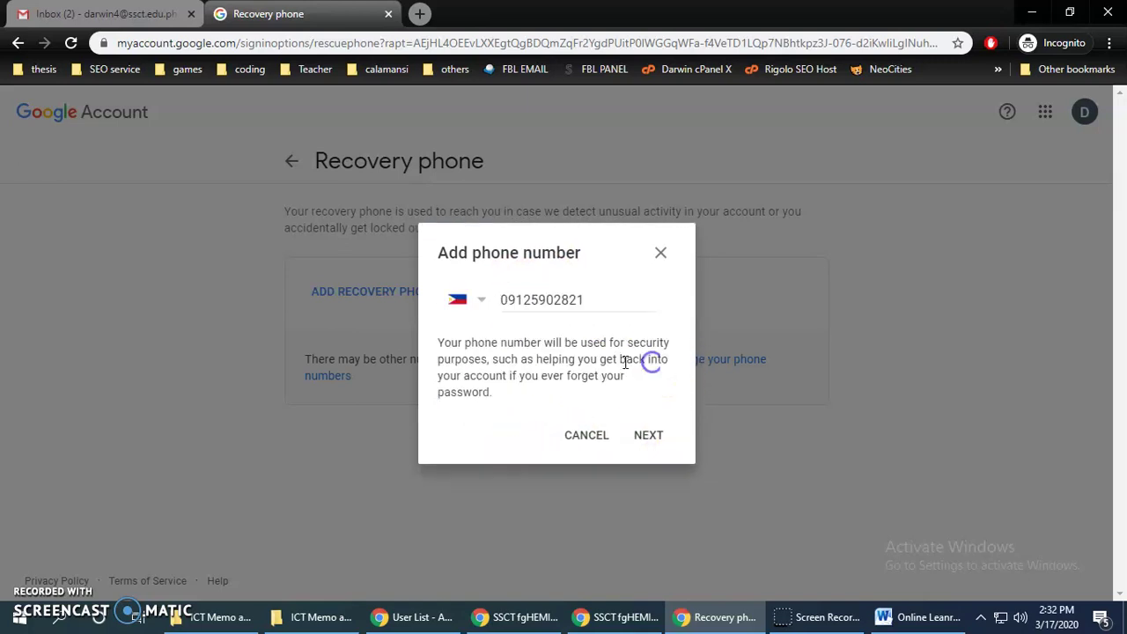
pyautogui.click(600, 294)
pyautogui.click(649, 437)
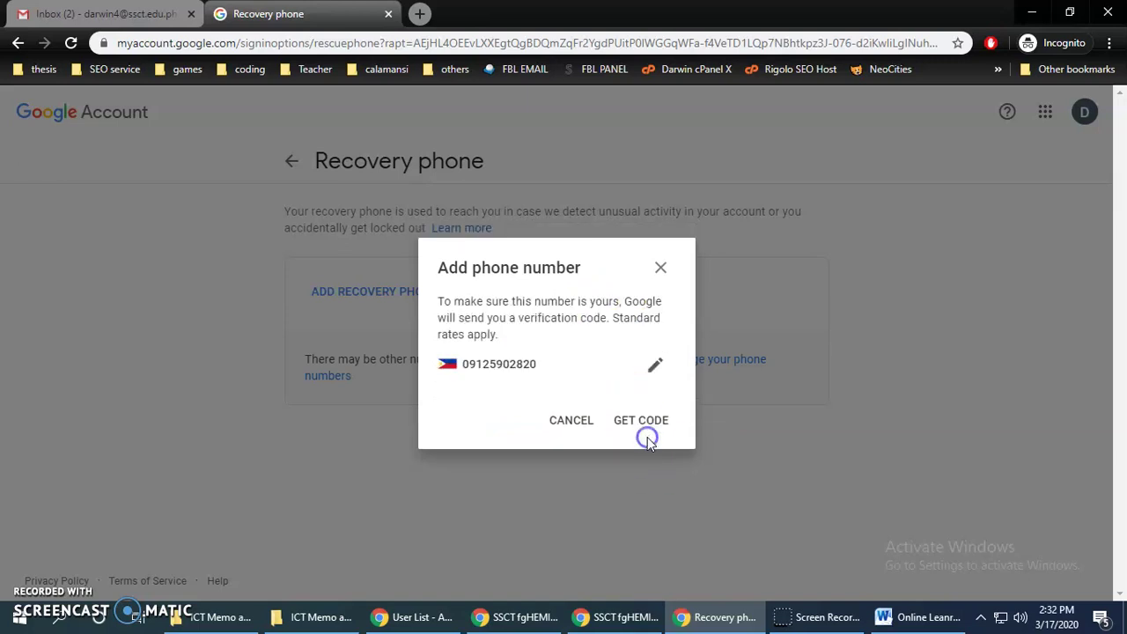
pyautogui.click(644, 422)
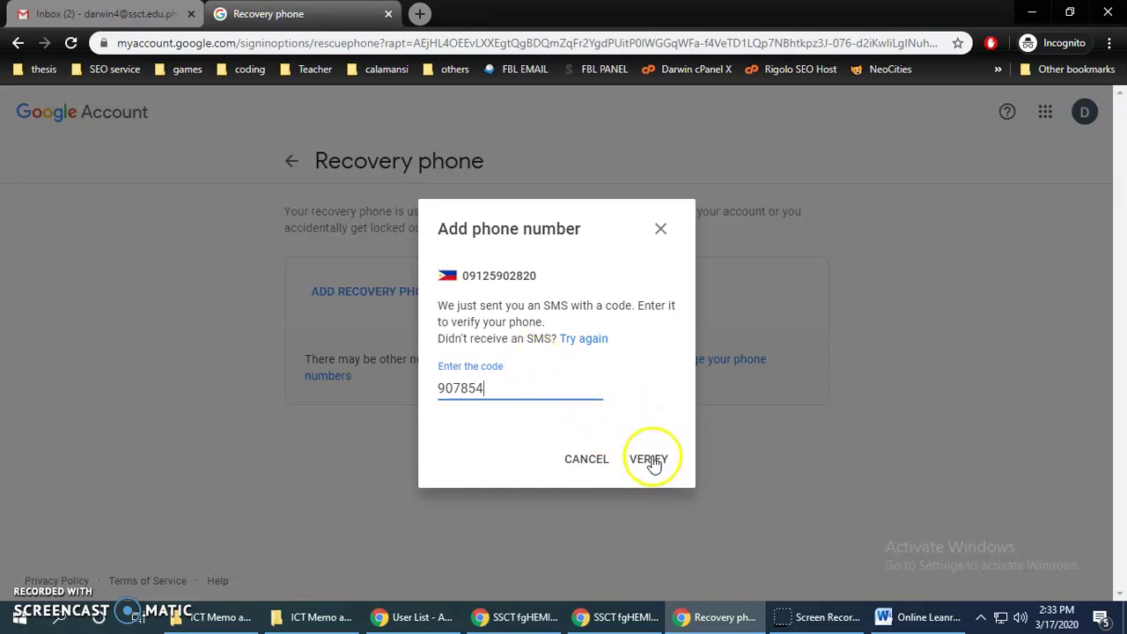
pyautogui.click(652, 462)
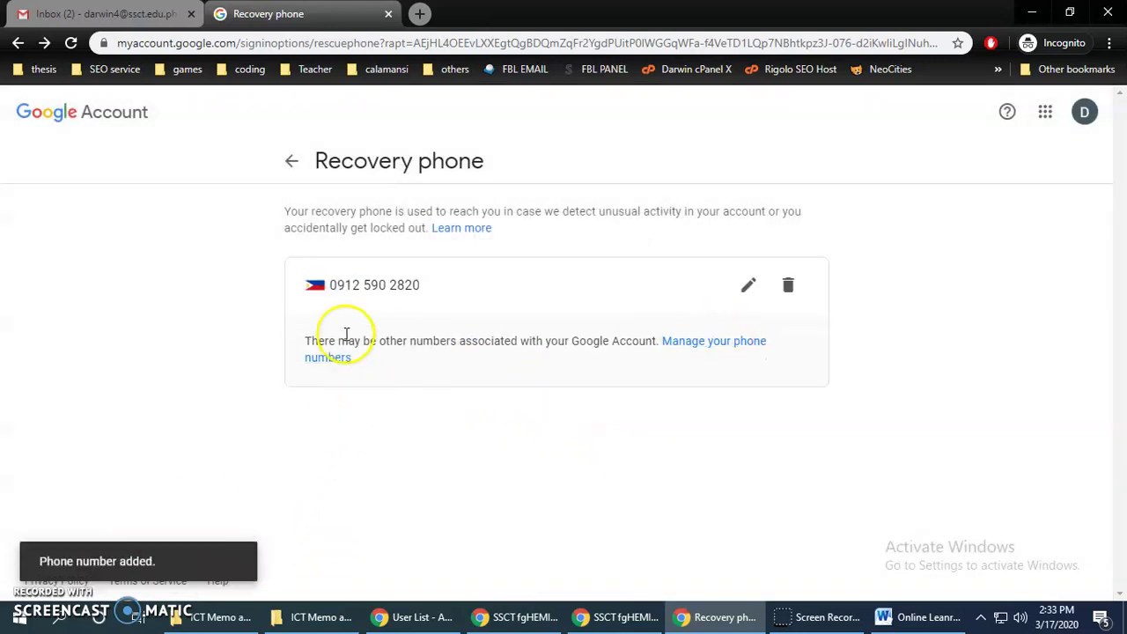
# From Security, open Recovery email and confirm the account password
pyautogui.click(292, 161)
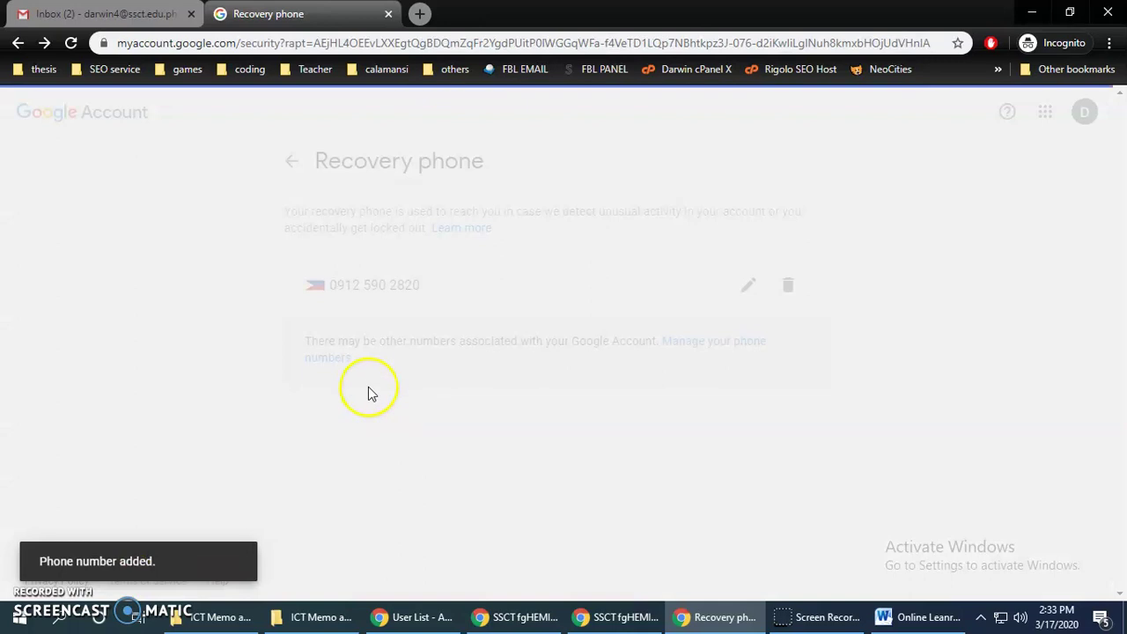
pyautogui.scroll(-5, 473, 356)
pyautogui.scroll(-2, 473, 370)
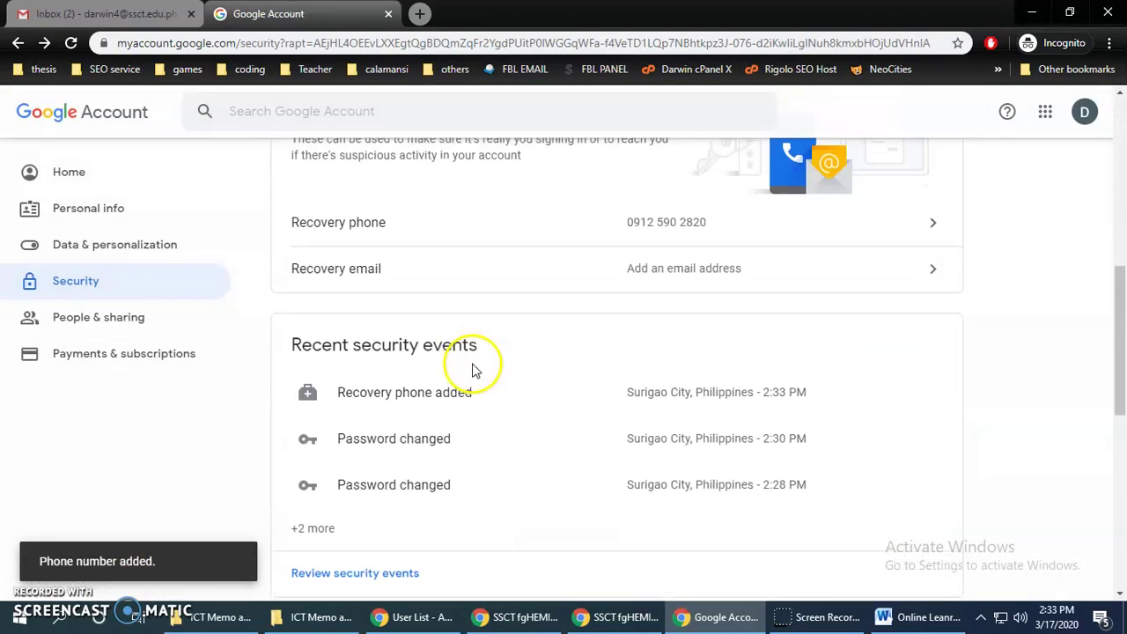
pyautogui.click(678, 269)
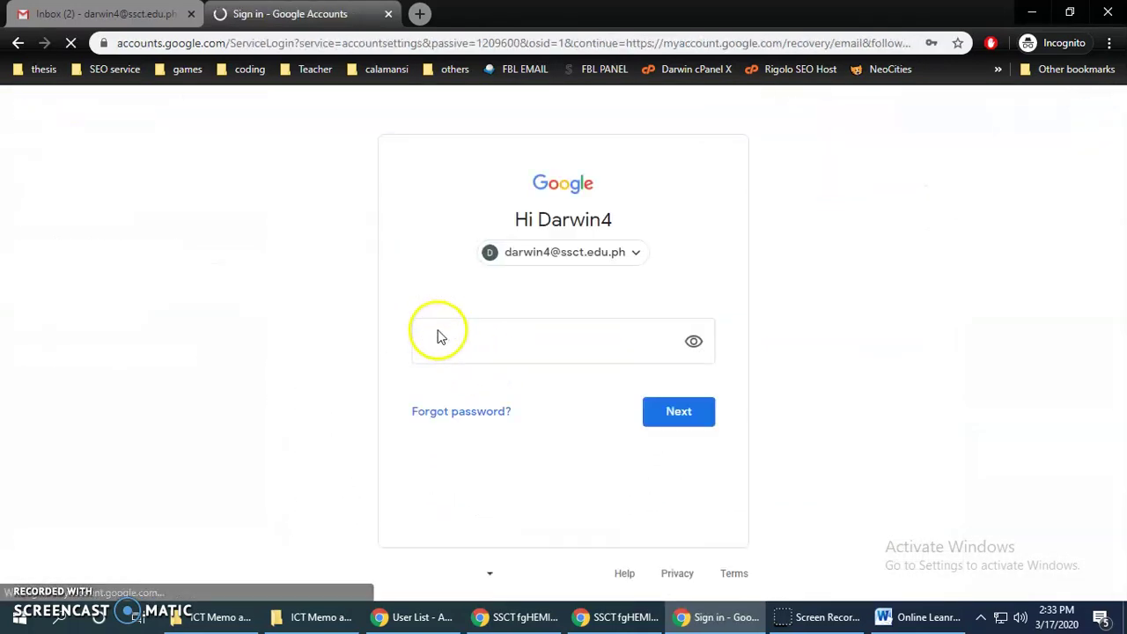
pyautogui.click(493, 345)
pyautogui.write('••')
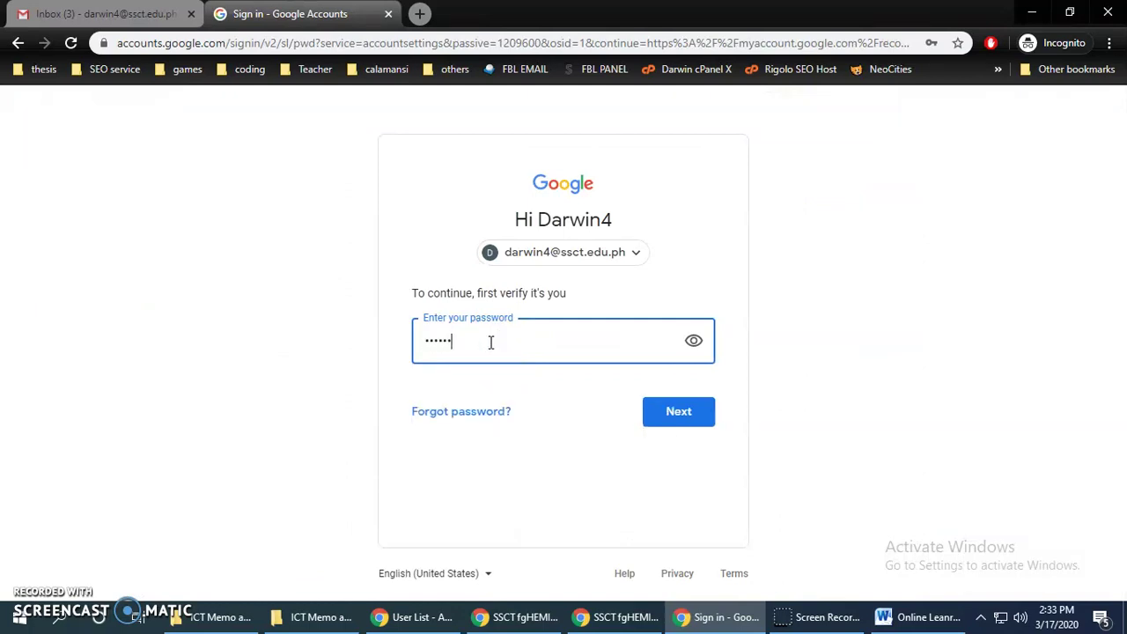
pyautogui.press('Return')
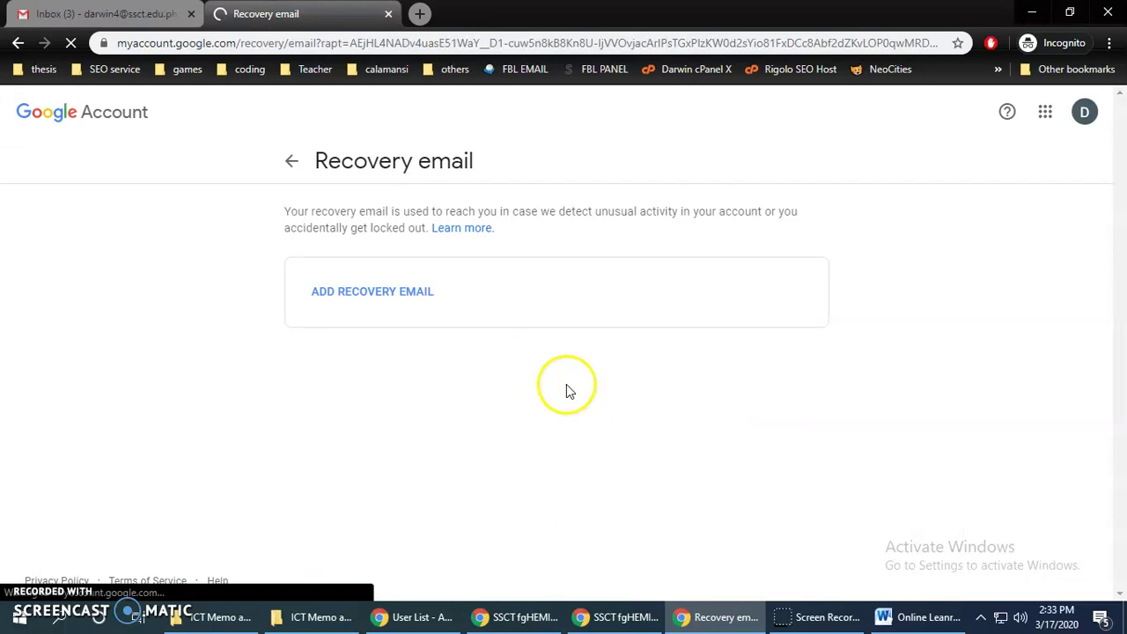
# Enter the recovery email address and save it
pyautogui.click(390, 291)
pyautogui.click(562, 333)
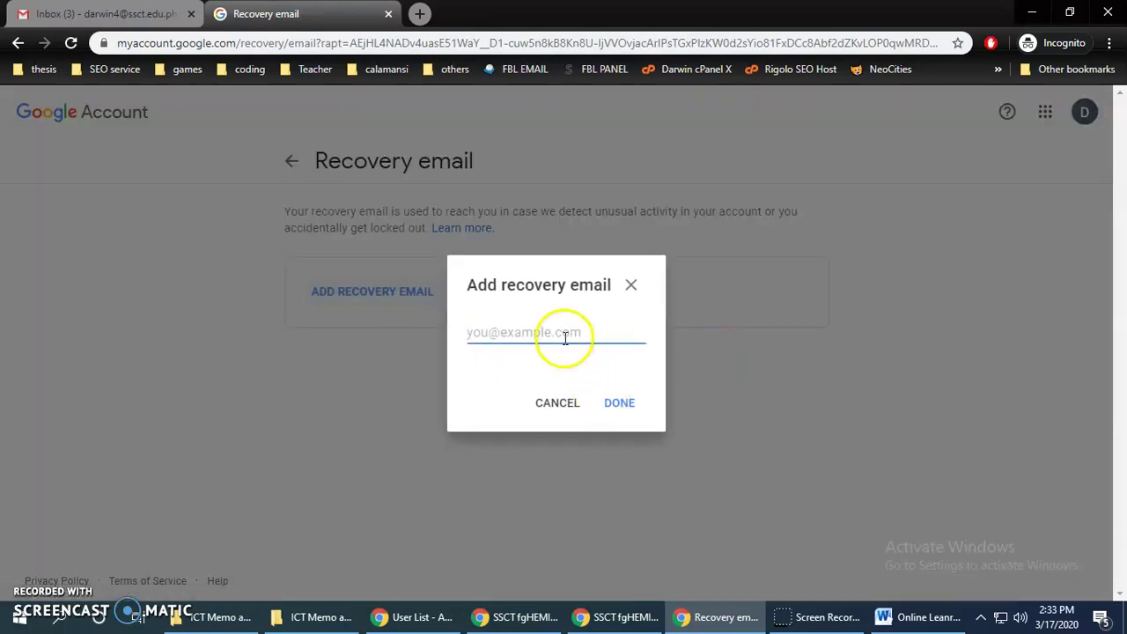
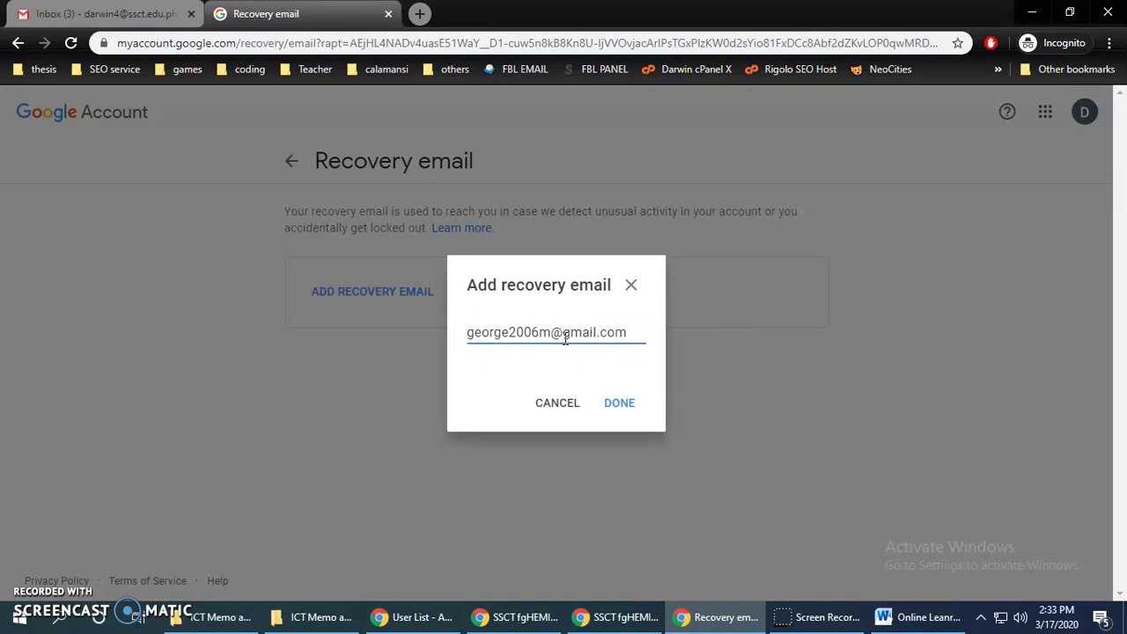
pyautogui.click(471, 332)
pyautogui.moveTo(479, 333); pyautogui.dragTo(614, 328)
pyautogui.click(634, 330)
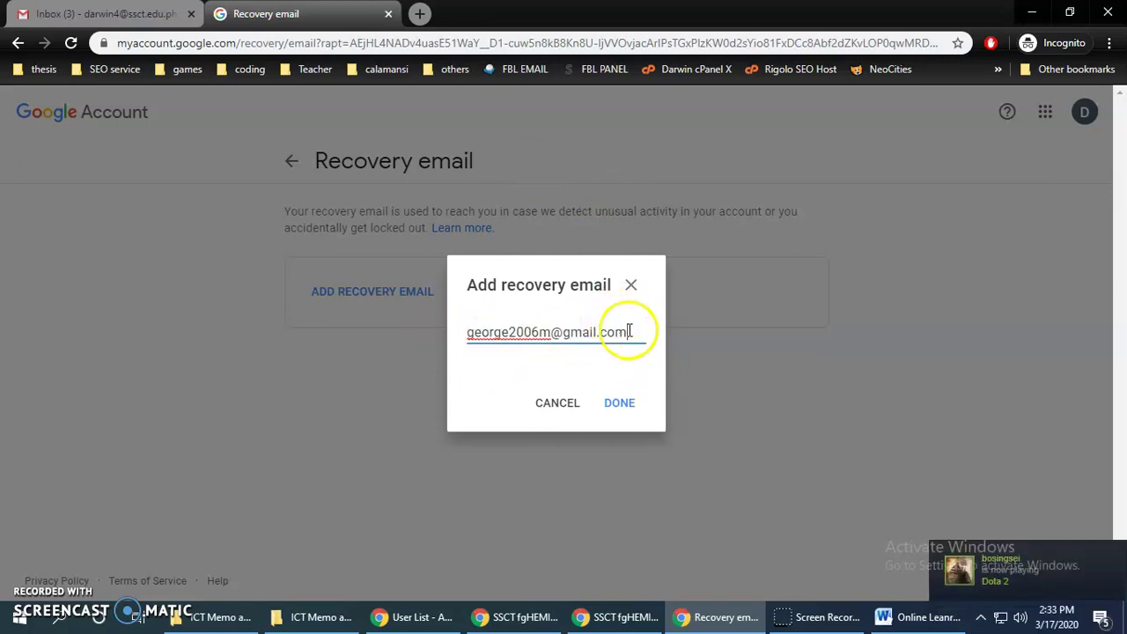
pyautogui.moveTo(635, 332); pyautogui.dragTo(443, 332)
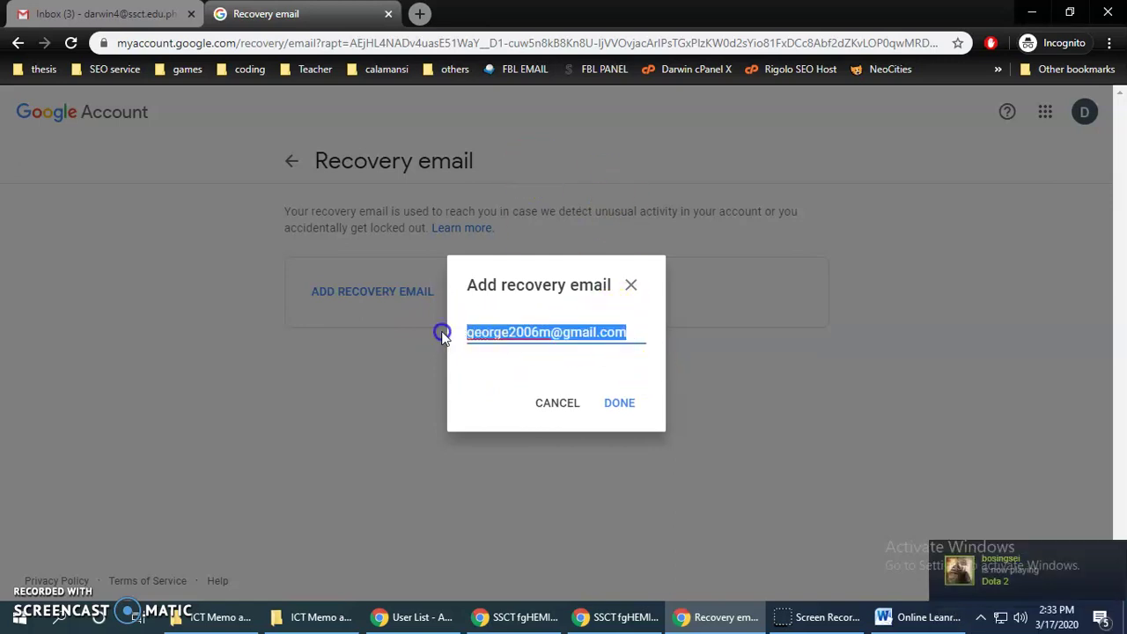
pyautogui.click(620, 404)
pyautogui.click(319, 165)
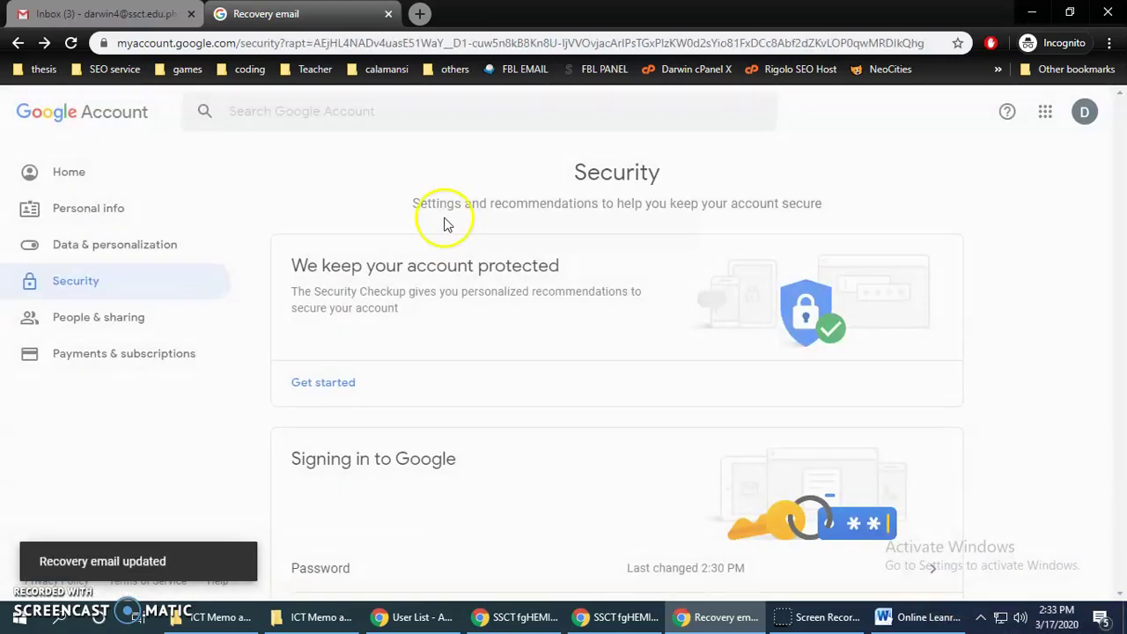
pyautogui.scroll(-9, 391, 359)
pyautogui.scroll(1, 419, 366)
pyautogui.scroll(8, 421, 363)
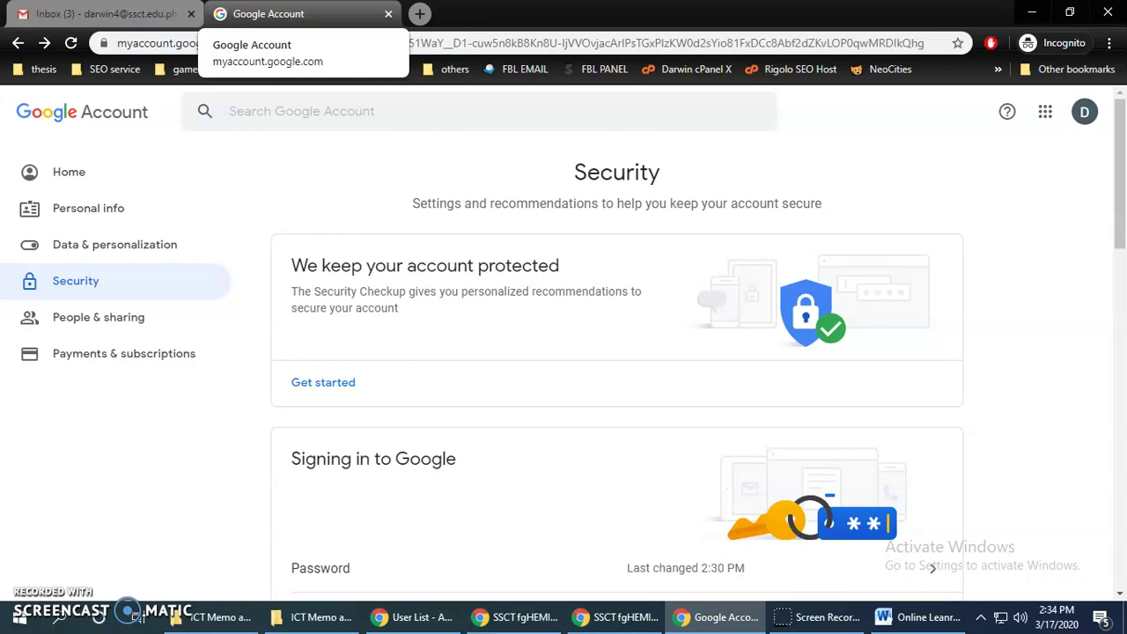
pyautogui.scroll(-3, 503, 330)
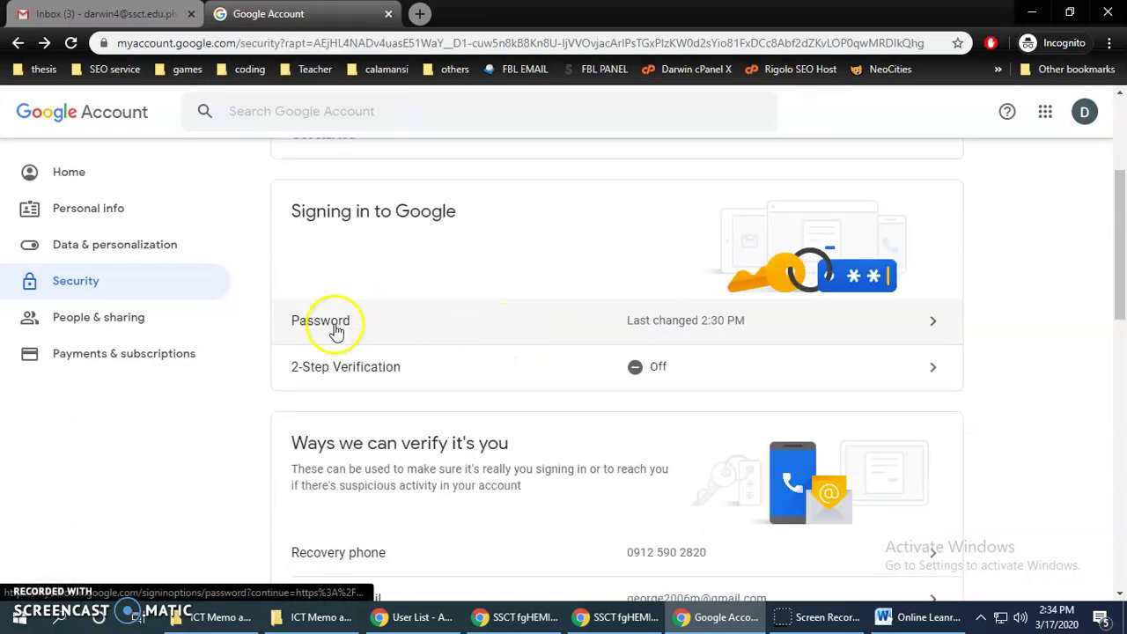
pyautogui.scroll(-3, 538, 329)
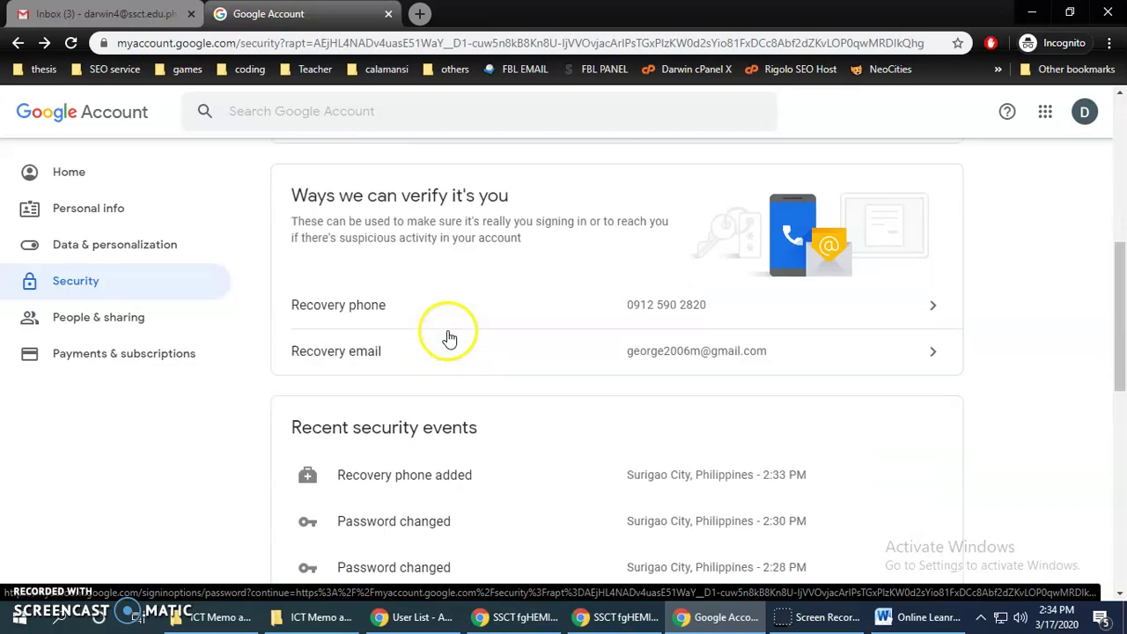